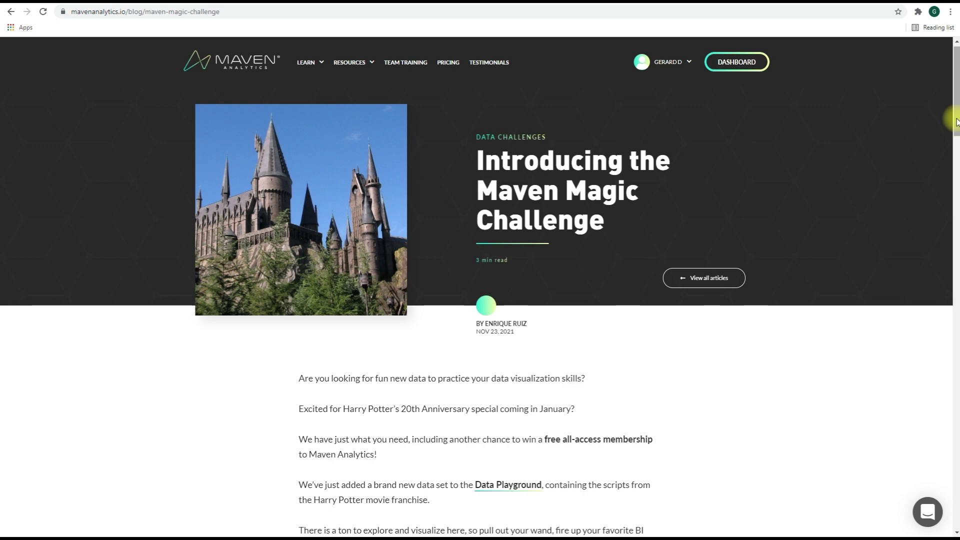
Step: Scroll to the Maven Magic Challenge dataset description and highlight 'captures the magic'
{"action": "left_click_drag", "start_coordinate": [956, 121], "coordinate": [956, 243]}
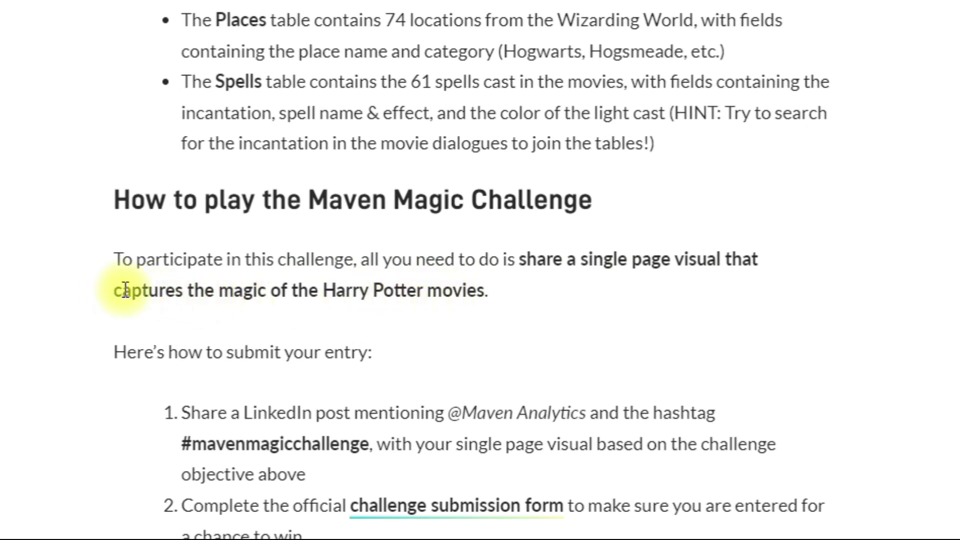
{"action": "left_click_drag", "start_coordinate": [114, 290], "coordinate": [267, 292]}
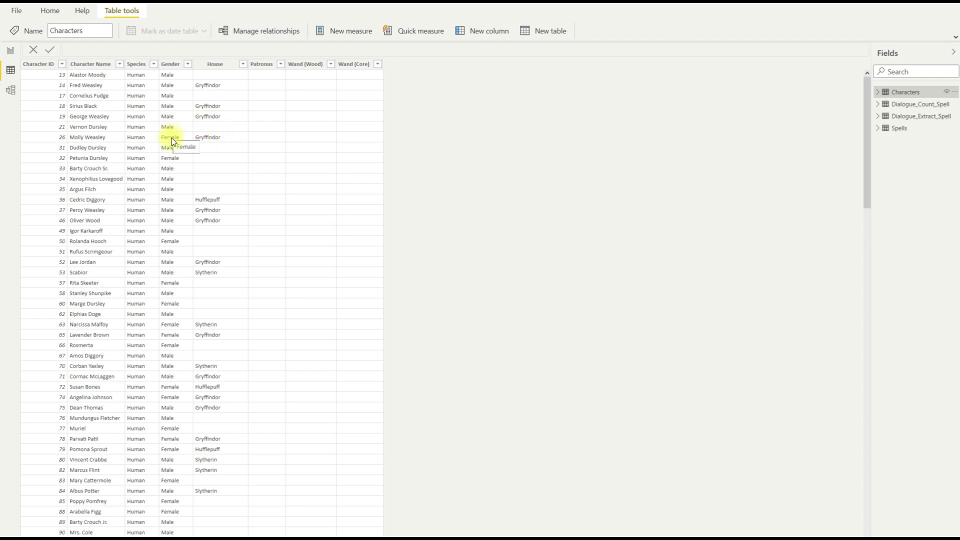
Step: Preview the Dialogue_Count_Spell and Spells tables, then view the model diagram of relationships
{"action": "left_click", "coordinate": [908, 106]}
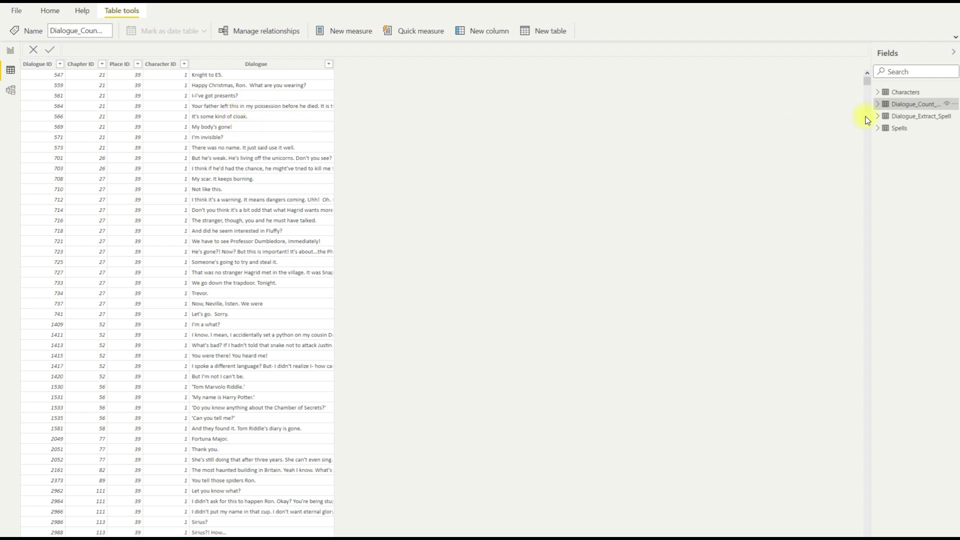
{"action": "left_click", "coordinate": [901, 130]}
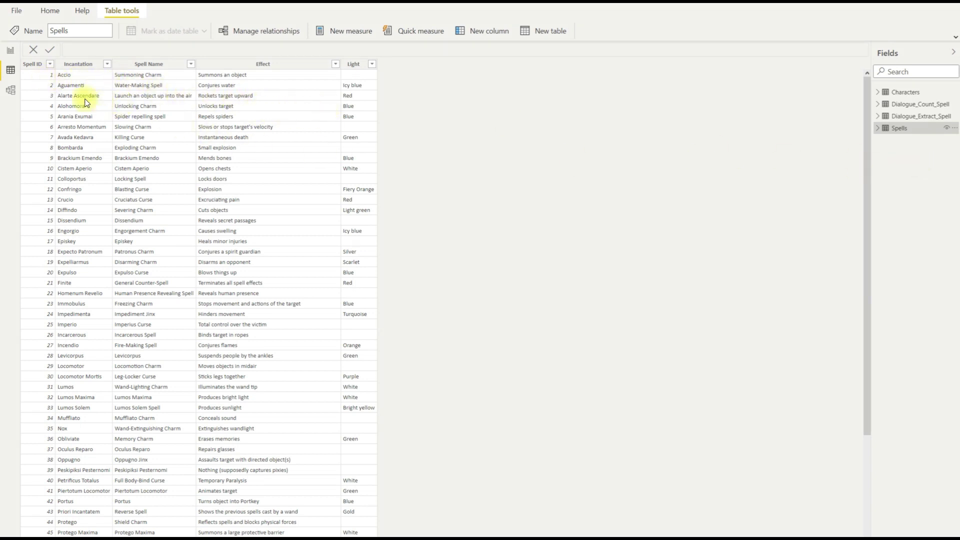
{"action": "left_click", "coordinate": [11, 93]}
Step: Show the Dialogue_Count_Spell table's dialogue rows in Data view
{"action": "left_click", "coordinate": [919, 104]}
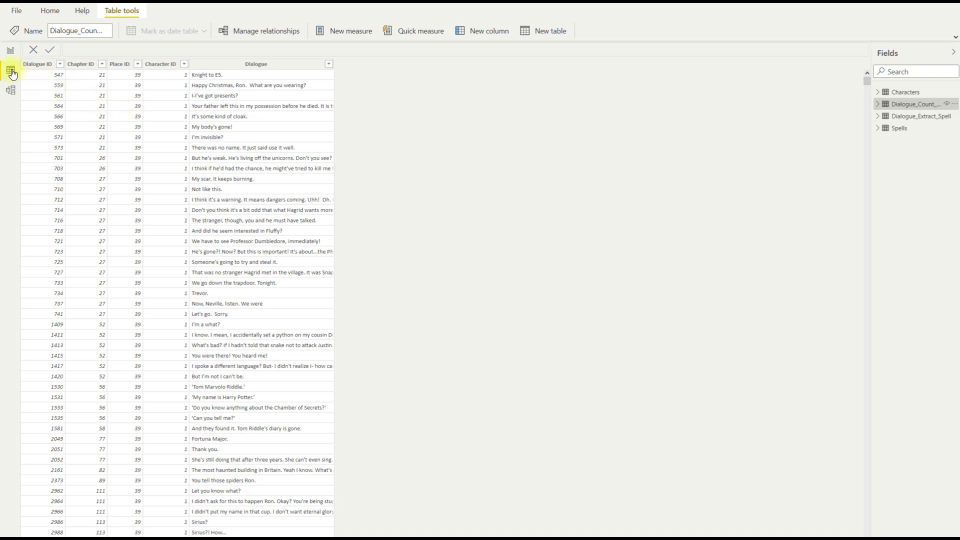
Step: In Power Query Editor, convert the Spells query's Incantation column into a list
{"action": "right_click", "coordinate": [908, 108]}
{"action": "left_click", "coordinate": [861, 159]}
{"action": "left_click", "coordinate": [30, 103]}
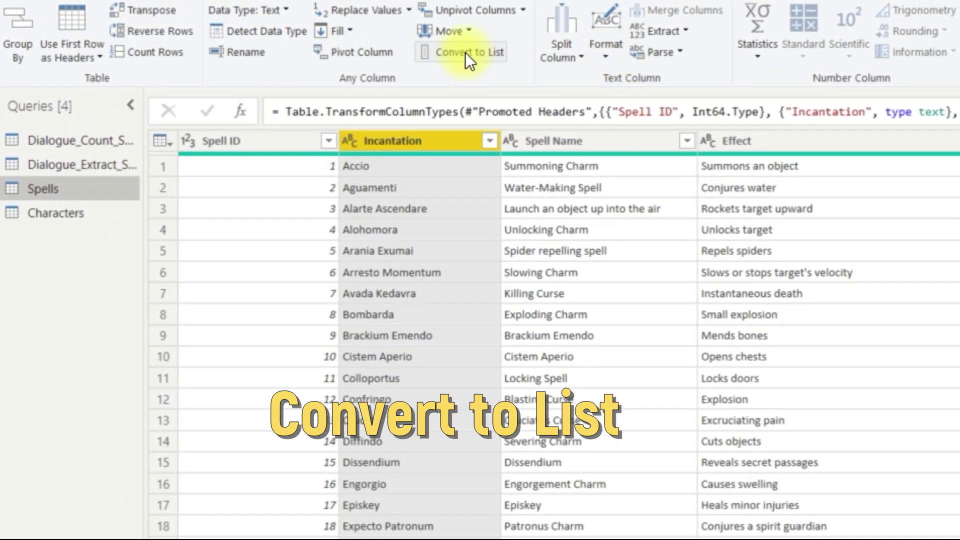
{"action": "left_click", "coordinate": [465, 52]}
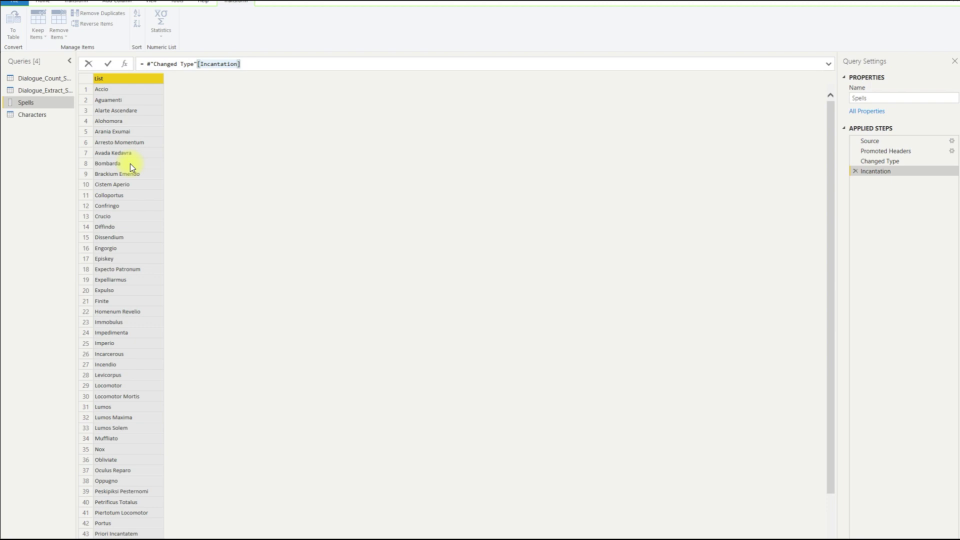
{"action": "left_click", "coordinate": [49, 78]}
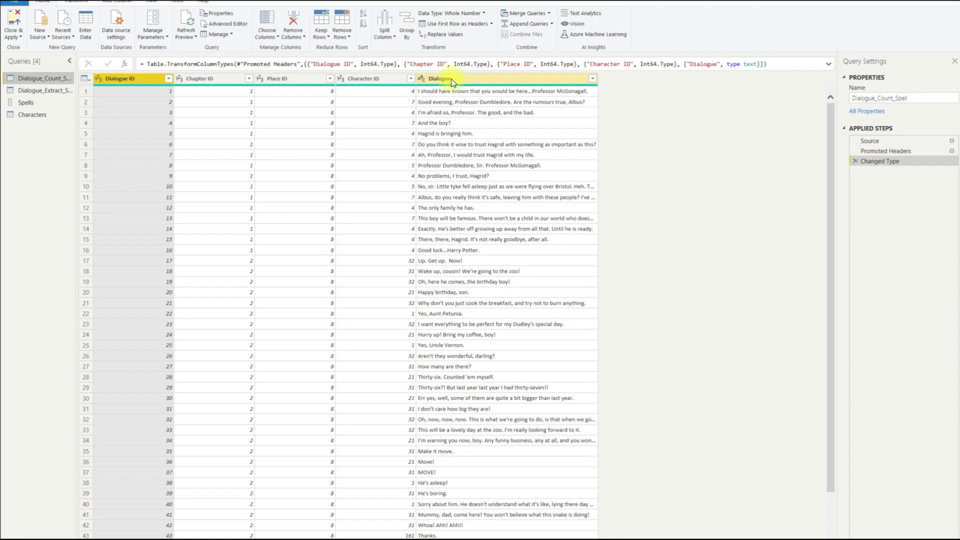
Step: Add a Dialogue_Count_Spell custom column using Splitter.SplitTextByAnyDelimiter(Spells)([Dialogue])
{"action": "left_click", "coordinate": [451, 79]}
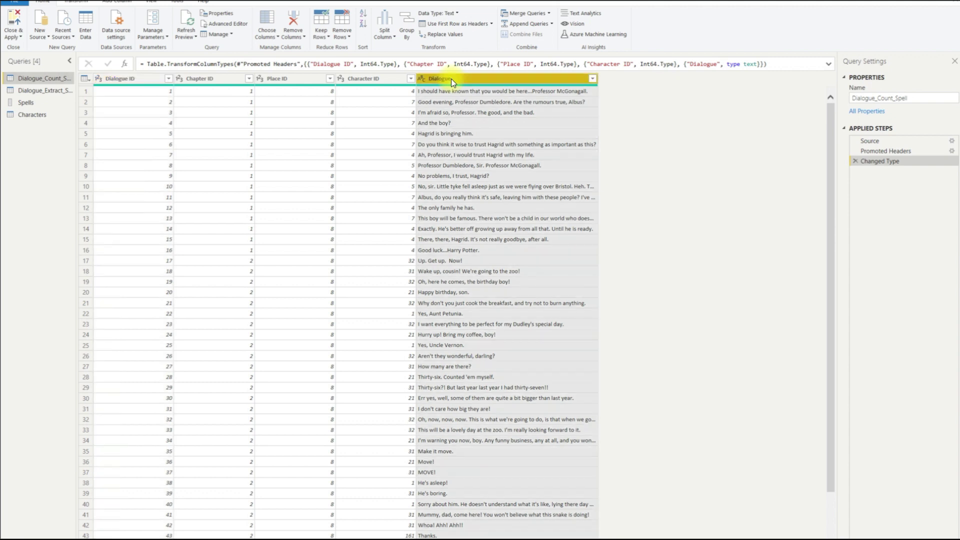
{"action": "left_click", "coordinate": [115, 3]}
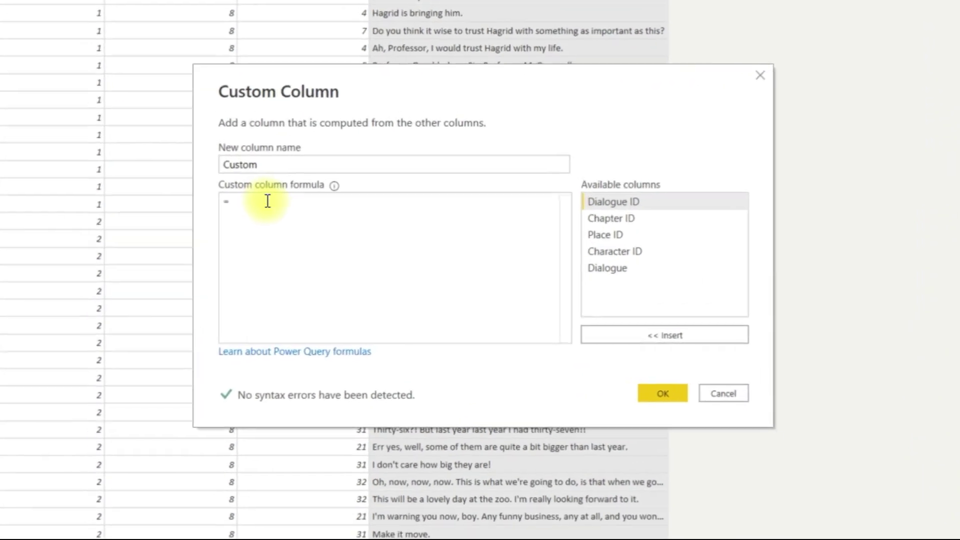
{"action": "type", "text": "spl"}
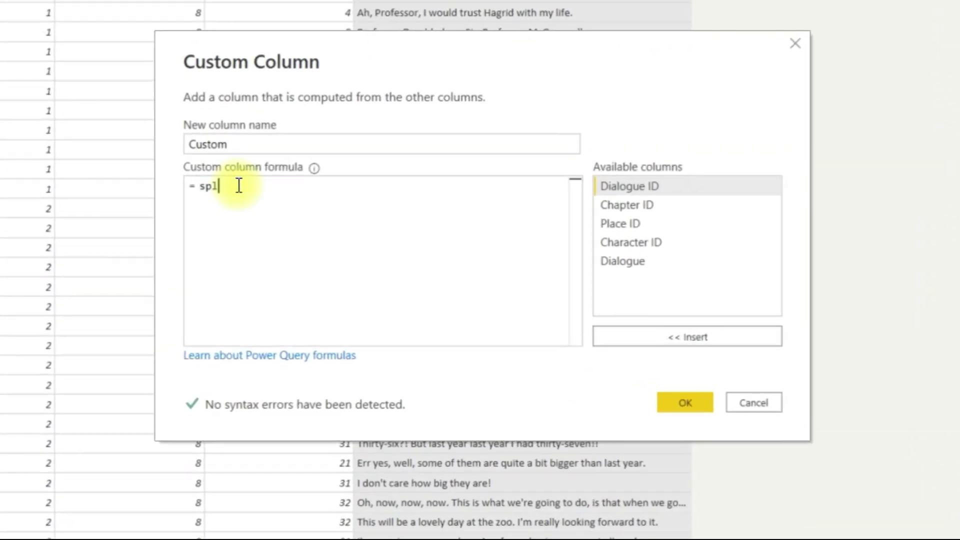
{"action": "key", "text": "BackSpace"}
{"action": "key", "text": "BackSpace"}
{"action": "key", "text": "BackSpace"}
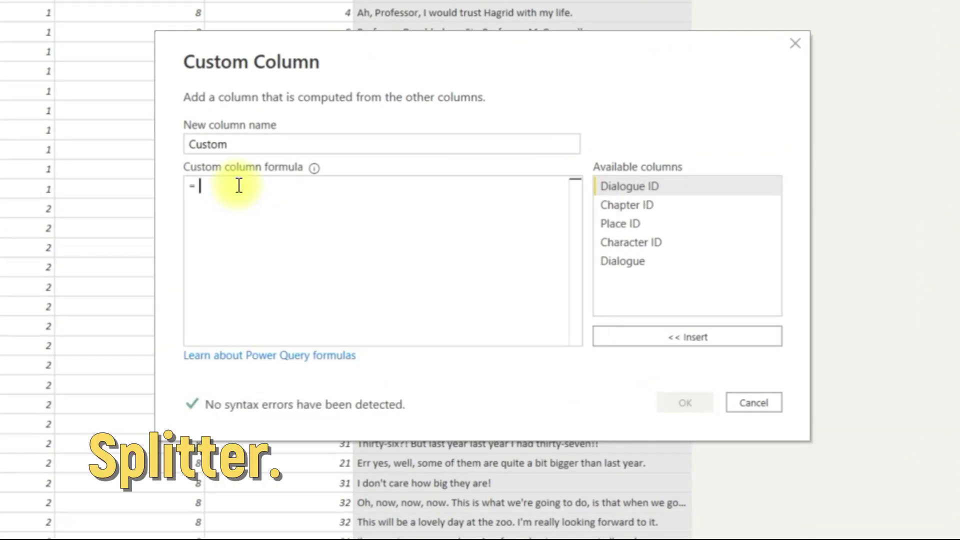
{"action": "type", "text": "Spli"}
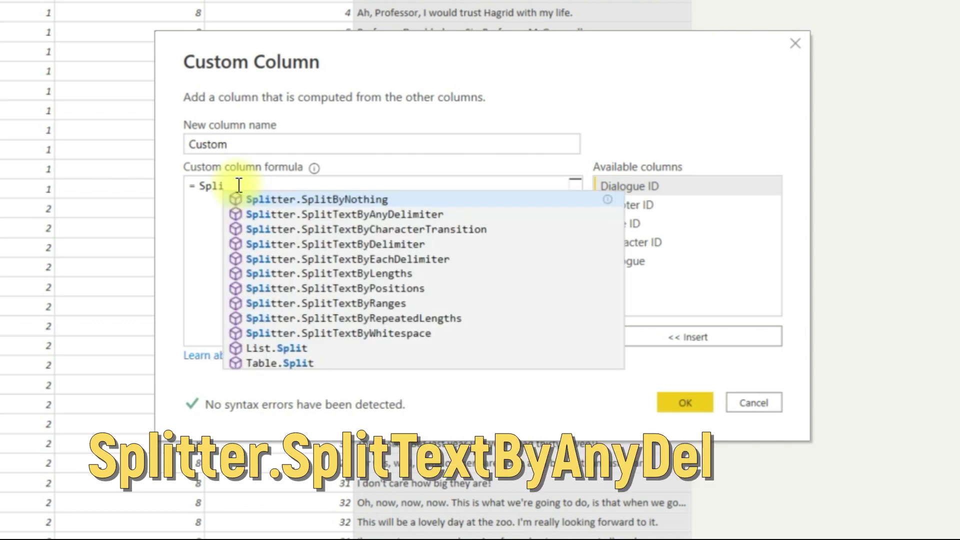
{"action": "type", "text": "tter"}
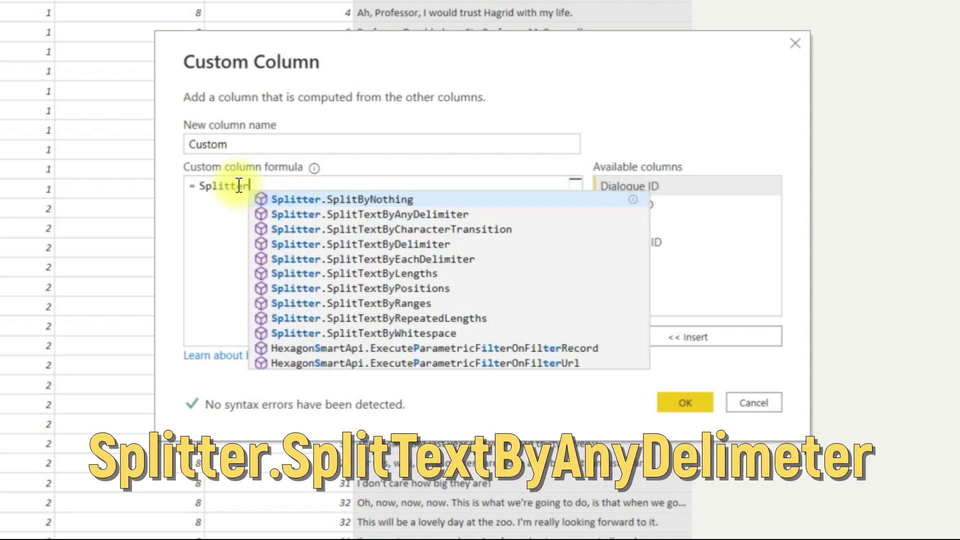
{"action": "type", "text": ".SplitTe"}
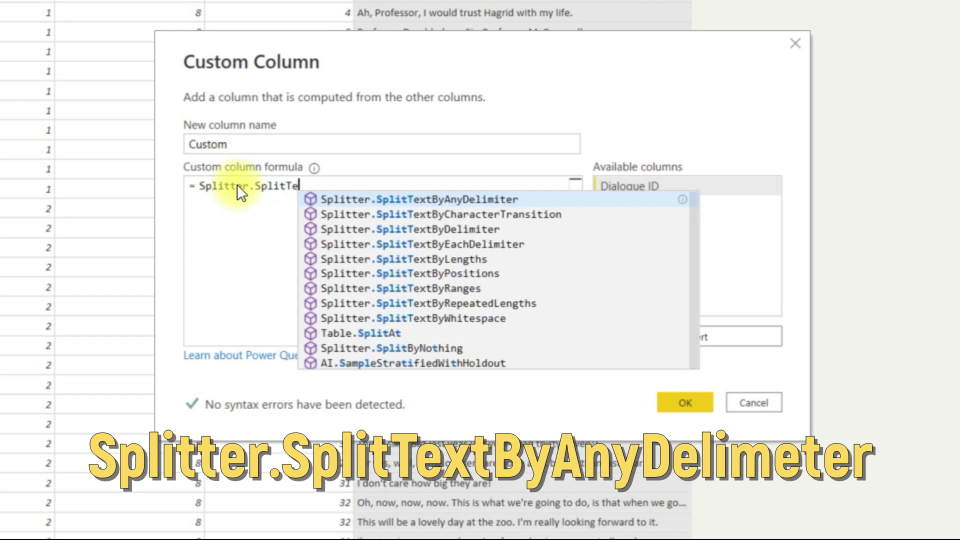
{"action": "type", "text": "xtBy"}
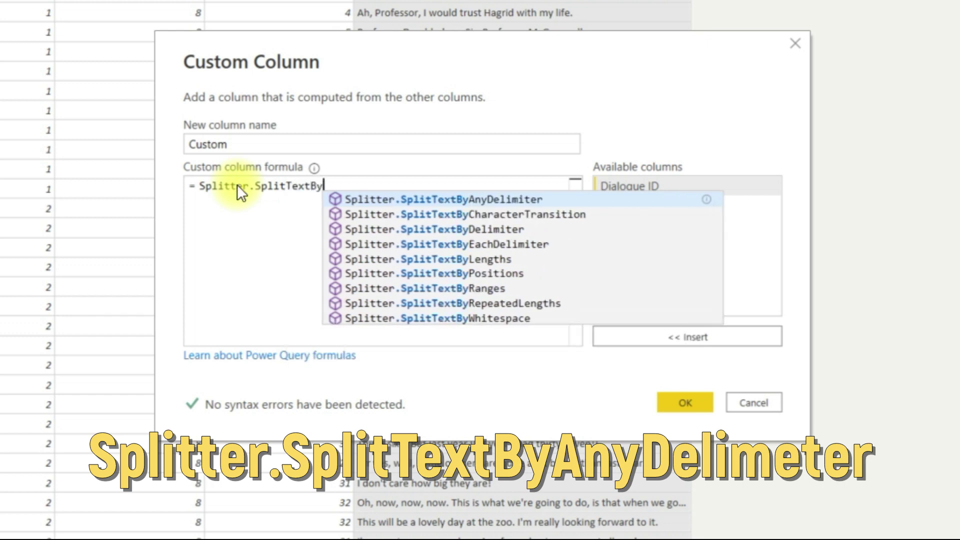
{"action": "type", "text": "Any"}
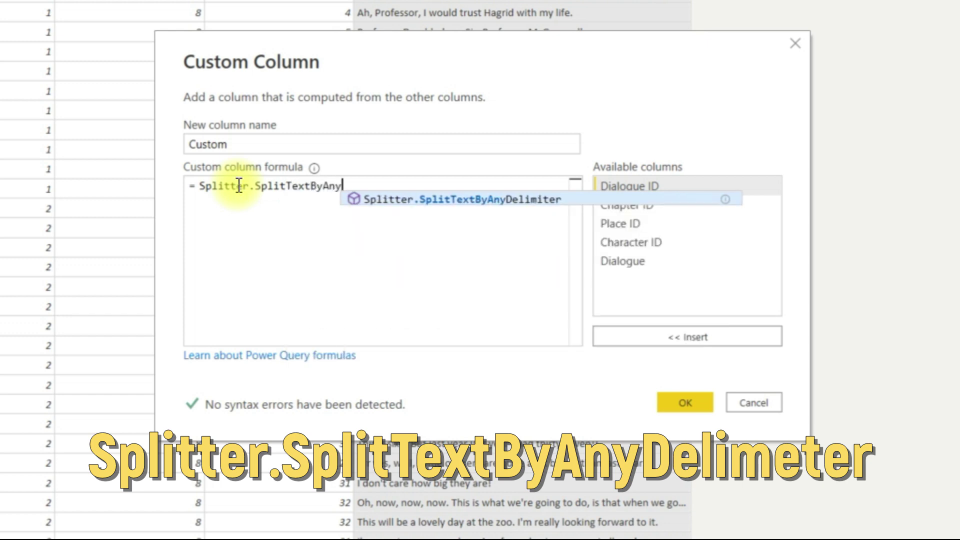
{"action": "type", "text": "Delimeter"}
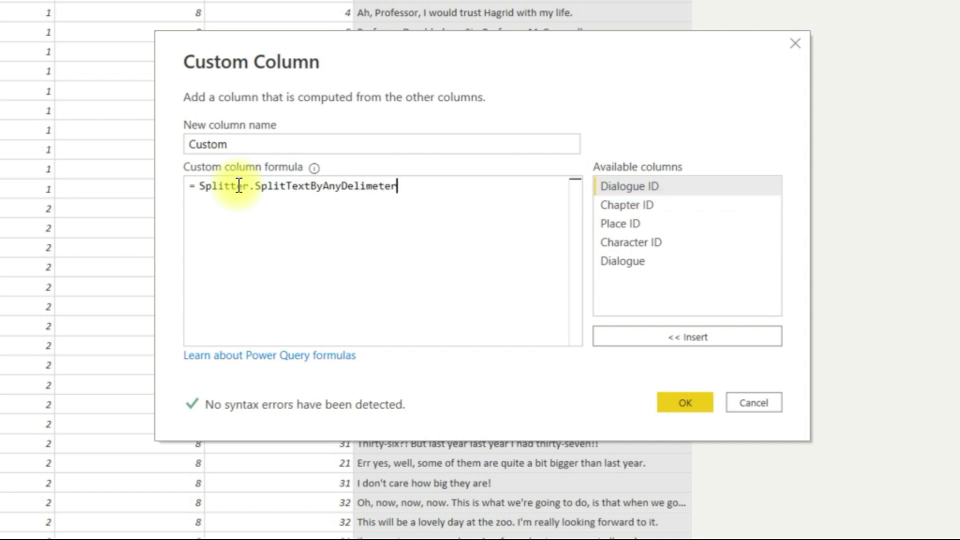
{"action": "type", "text": "("}
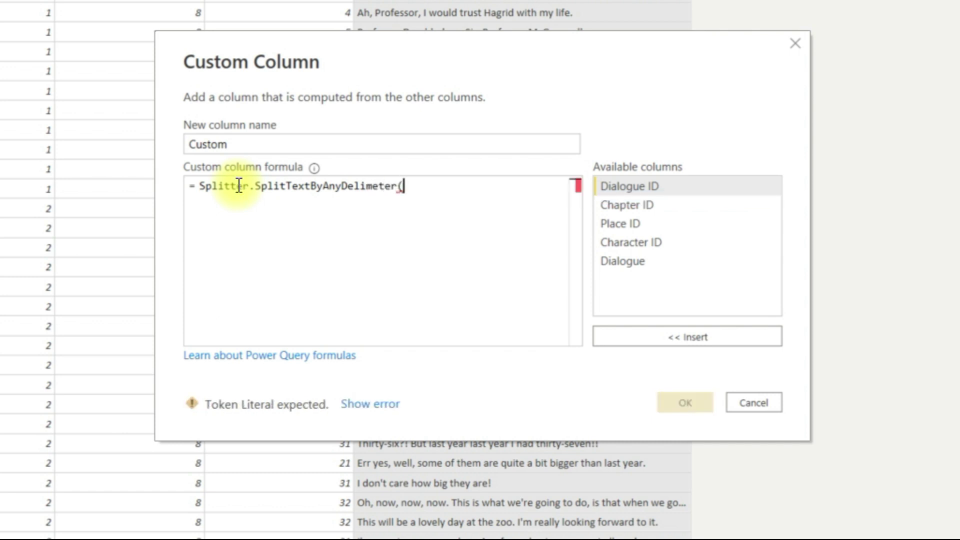
{"action": "type", "text": "Spells"}
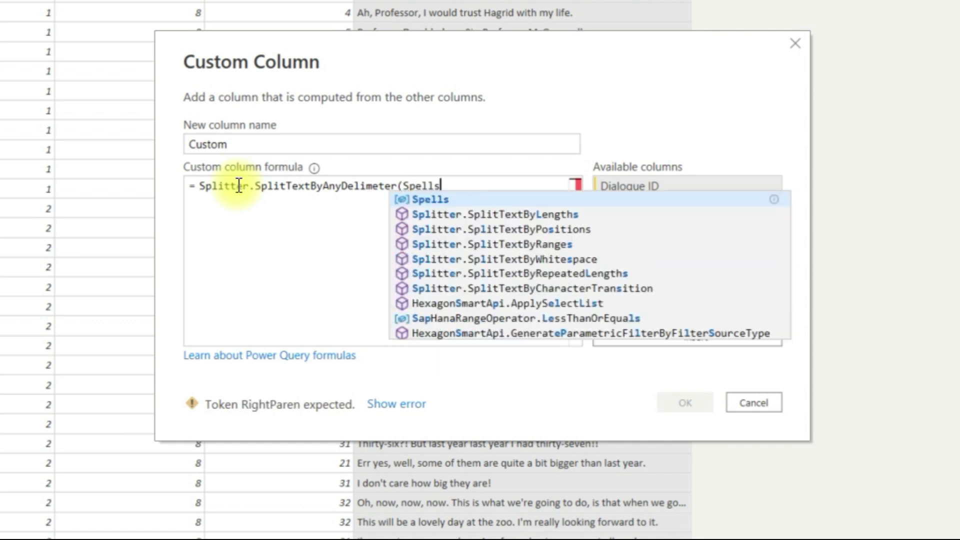
{"action": "type", "text": ")"}
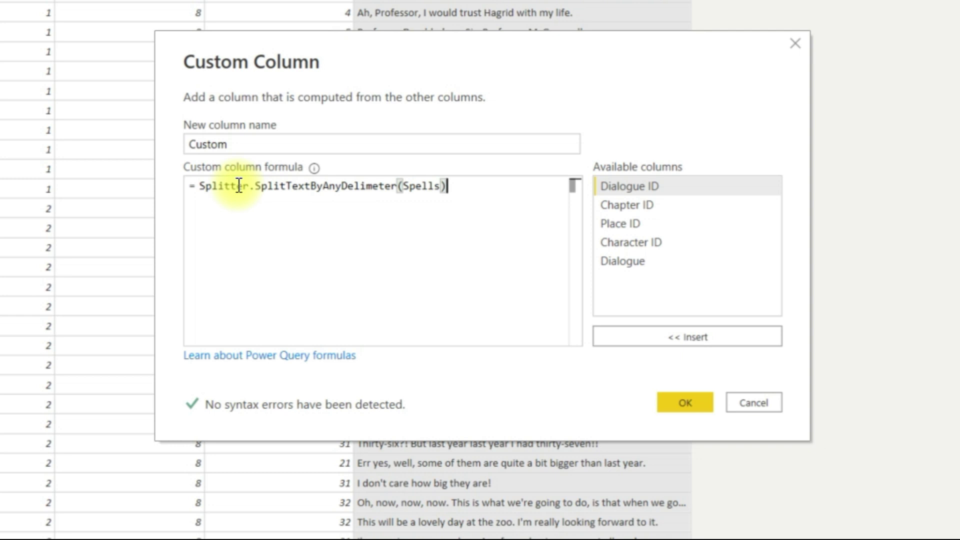
{"action": "type", "text": "([Dial"}
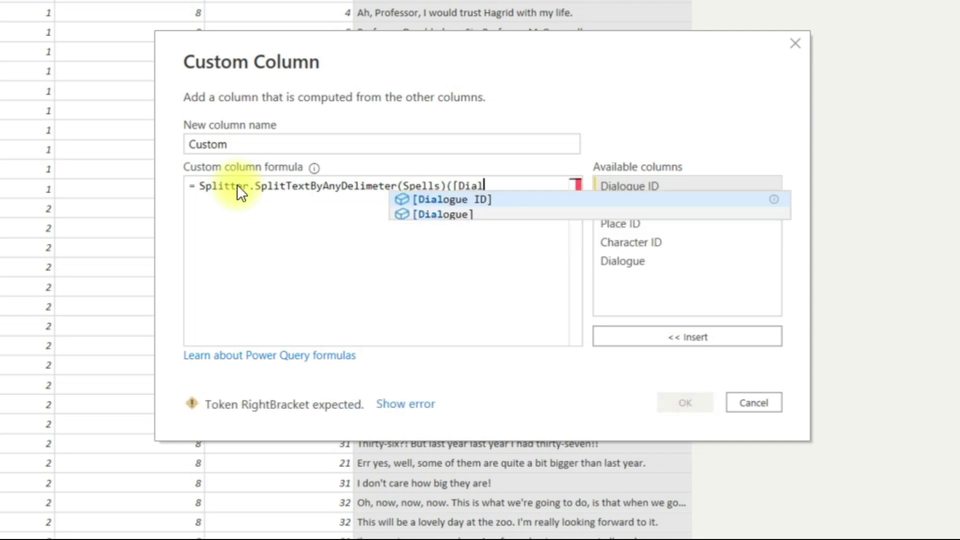
{"action": "key", "text": "Down"}
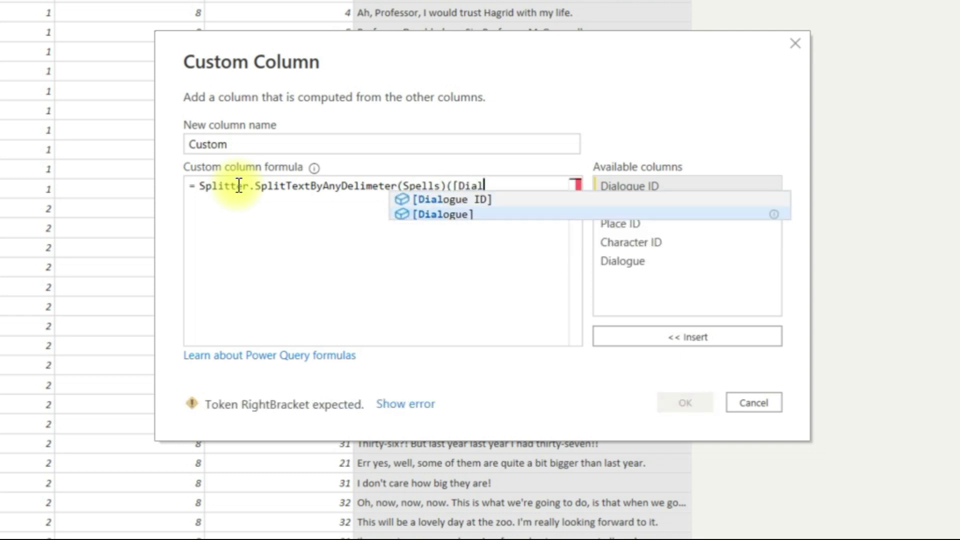
{"action": "key", "text": "Tab"}
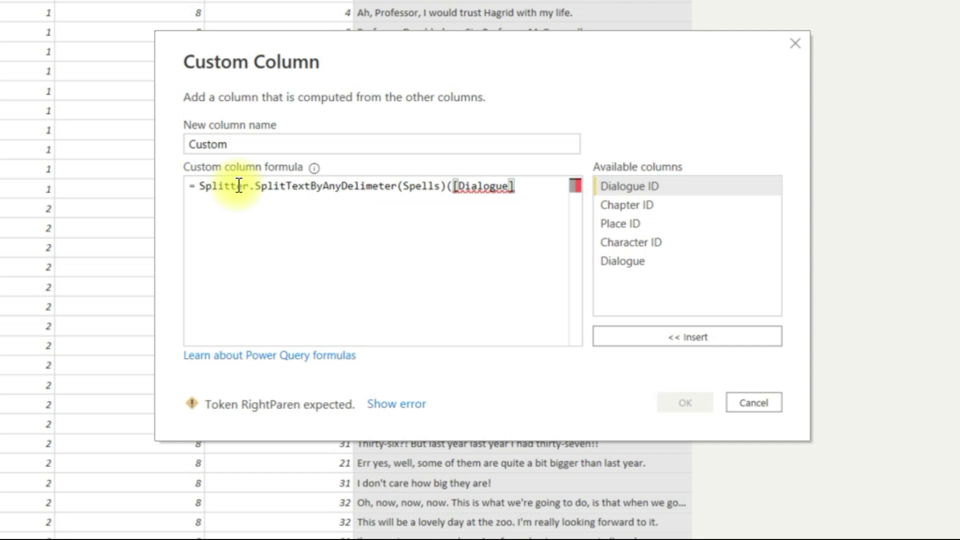
{"action": "type", "text": ")"}
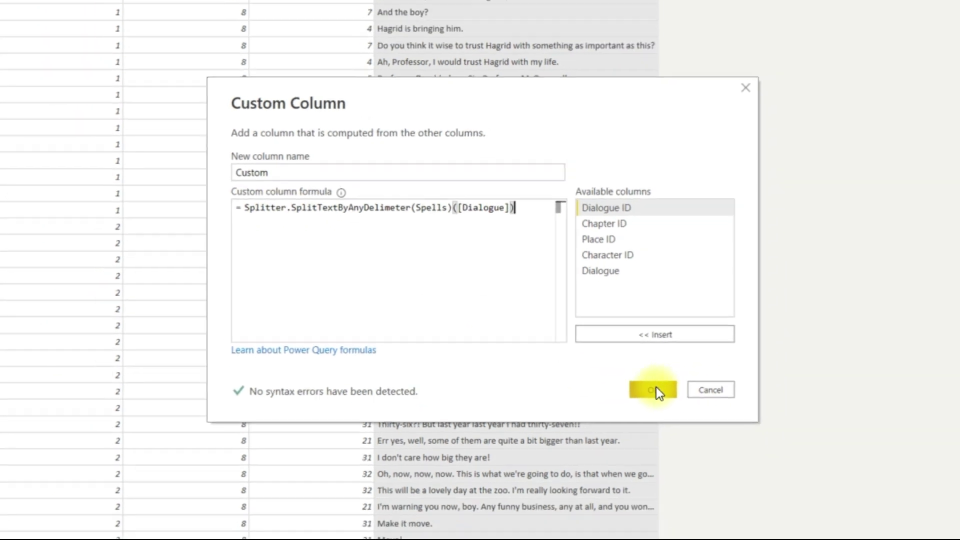
{"action": "left_click", "coordinate": [685, 402]}
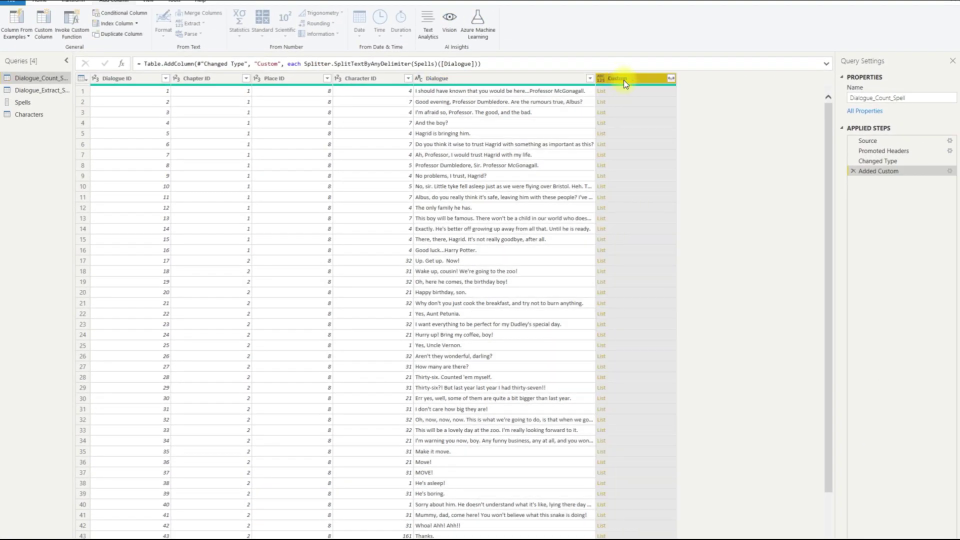
Step: Preview the Custom column's split lists and start editing the Added Custom formula
{"action": "left_click", "coordinate": [618, 92]}
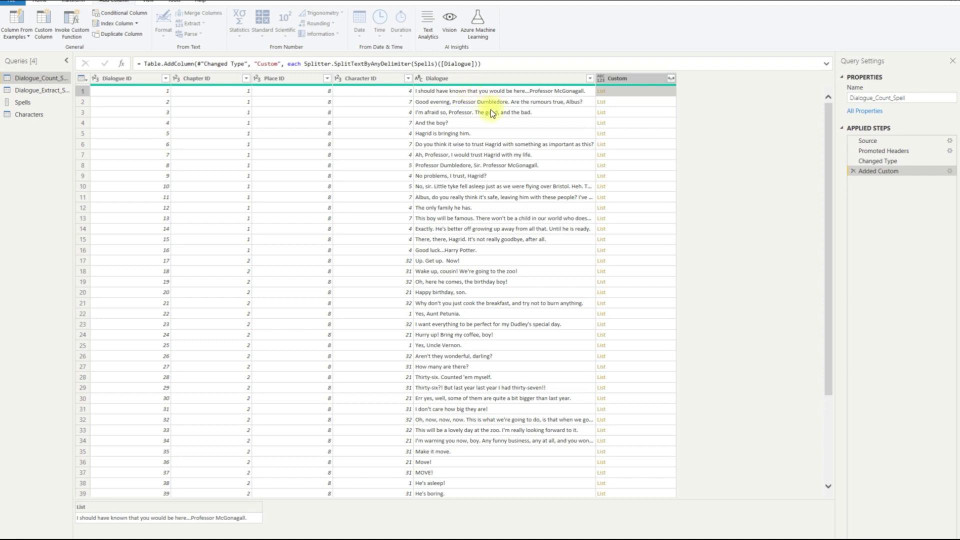
{"action": "left_click", "coordinate": [612, 136]}
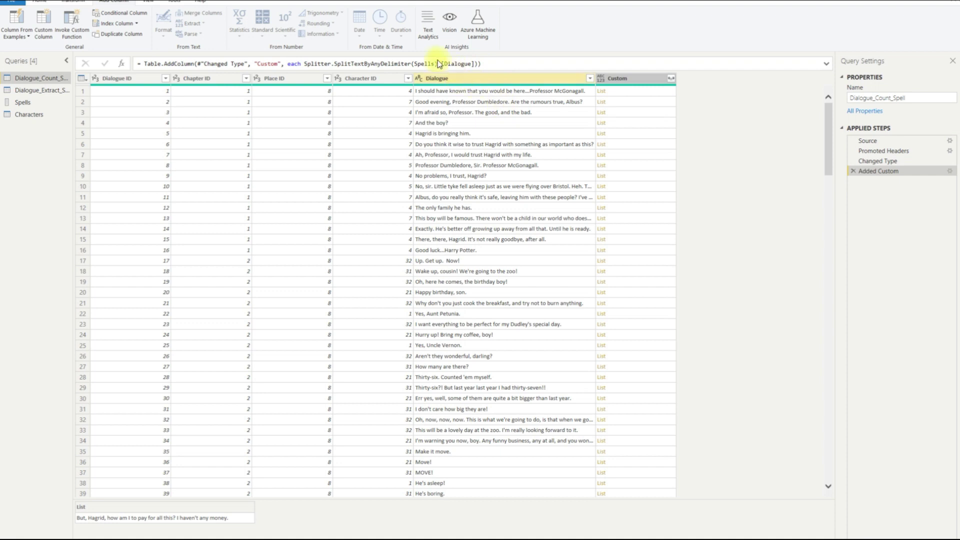
{"action": "left_click", "coordinate": [438, 63]}
{"action": "type", "text": "("}
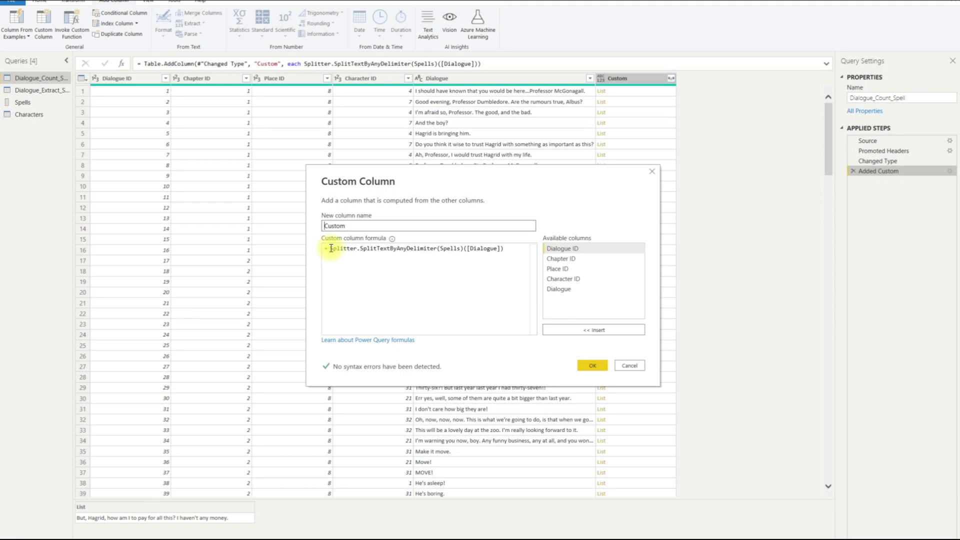
Step: Wrap the Splitter formula in List.Count so the Custom column shows piece counts
{"action": "left_click", "coordinate": [331, 248]}
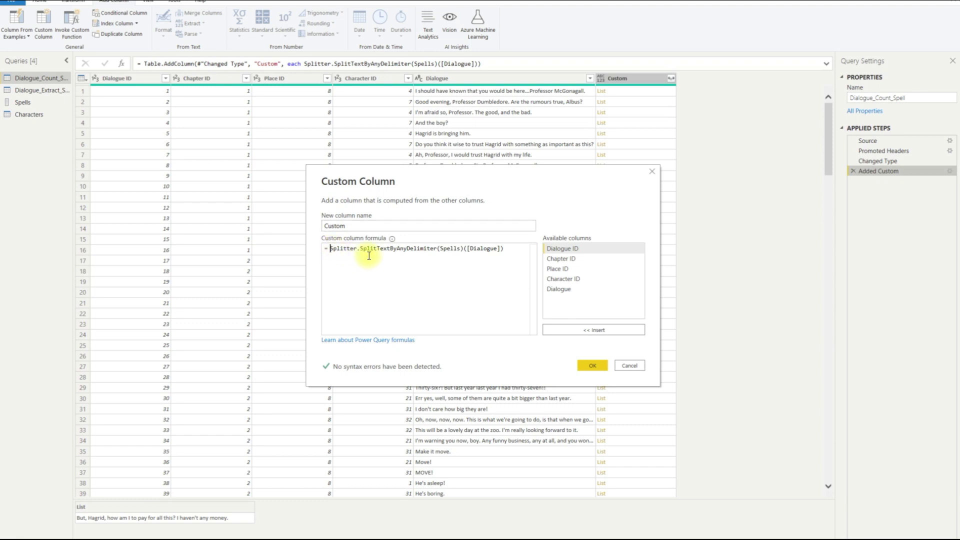
{"action": "type", "text": "List.C"}
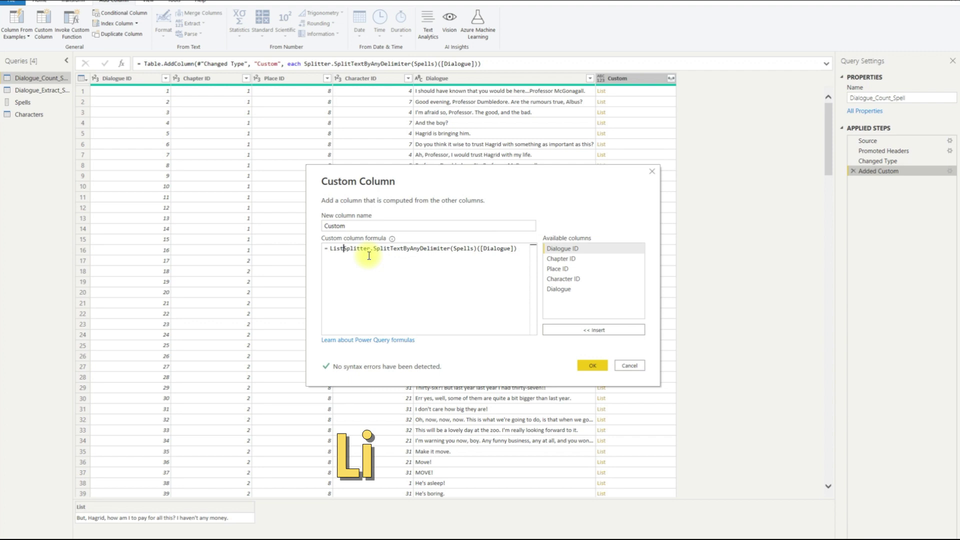
{"action": "type", "text": "ount("}
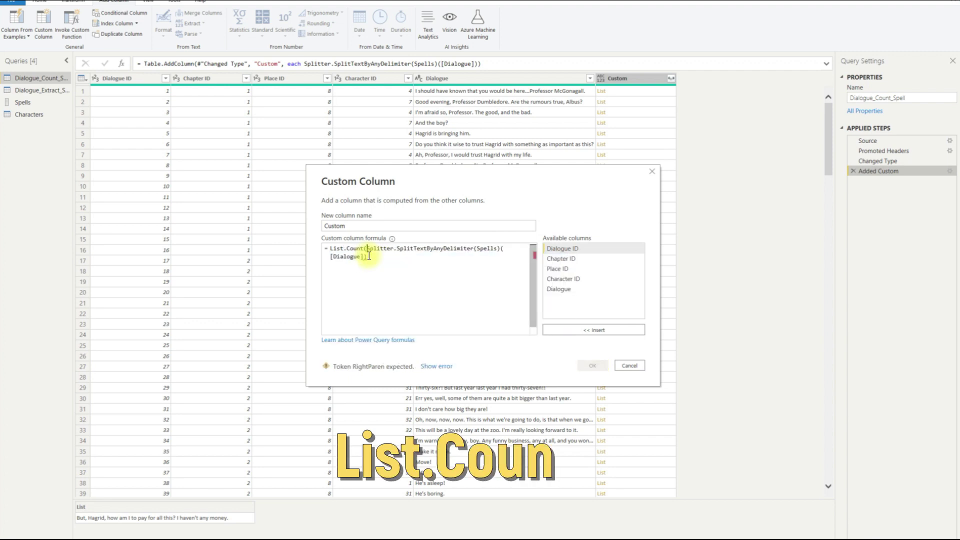
{"action": "left_click", "coordinate": [382, 258]}
{"action": "type", "text": ")"}
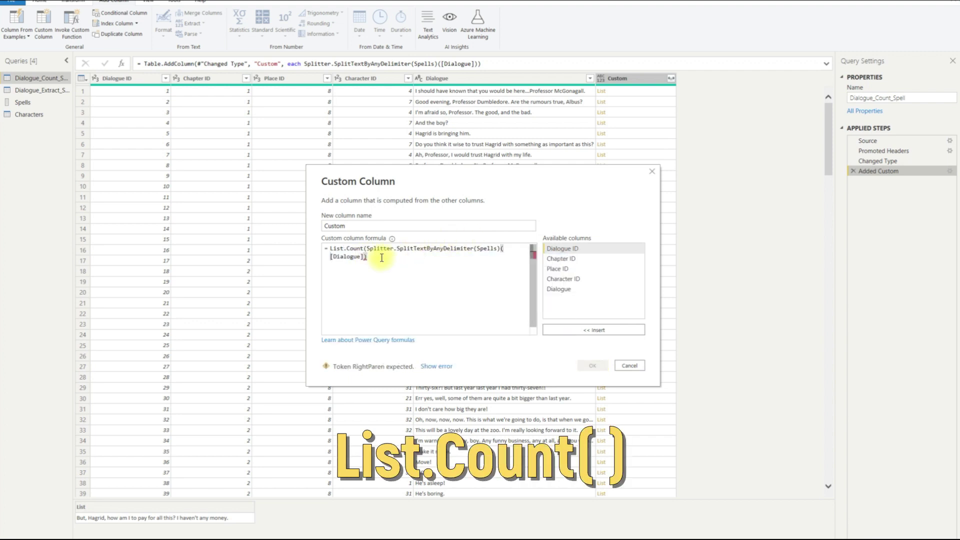
{"action": "type", "text": ")"}
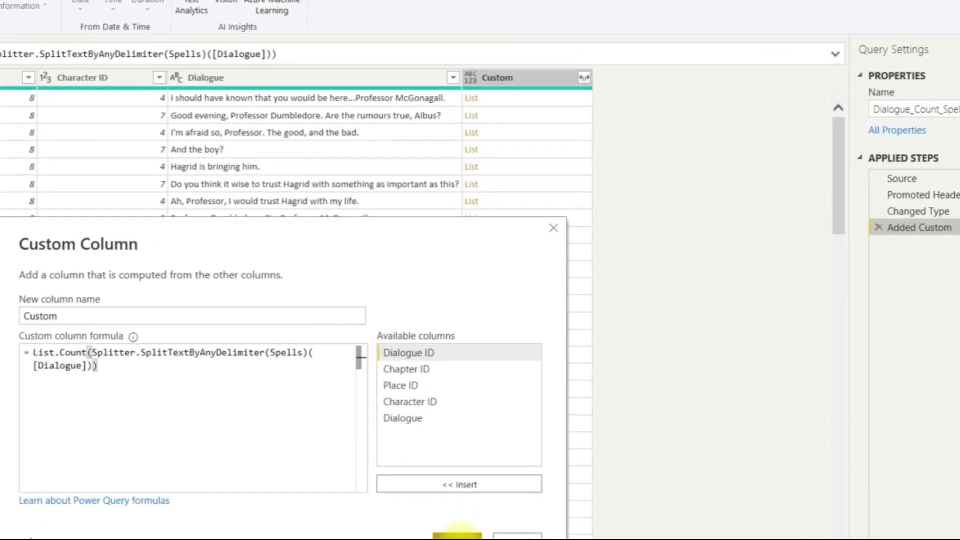
{"action": "left_click", "coordinate": [458, 536]}
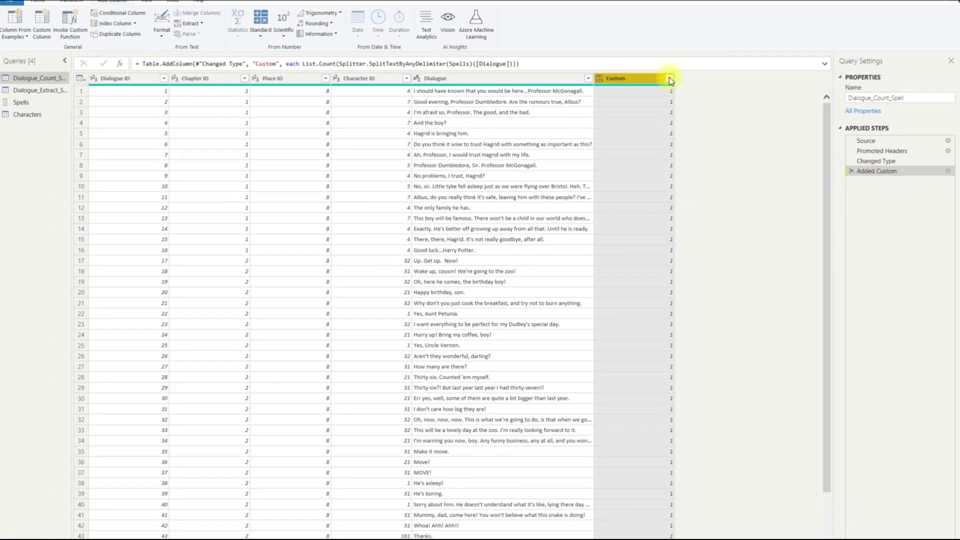
Step: Filter Custom to exclude count 1, then inspect the Alohomora and Rictusempra lines
{"action": "left_click", "coordinate": [653, 78]}
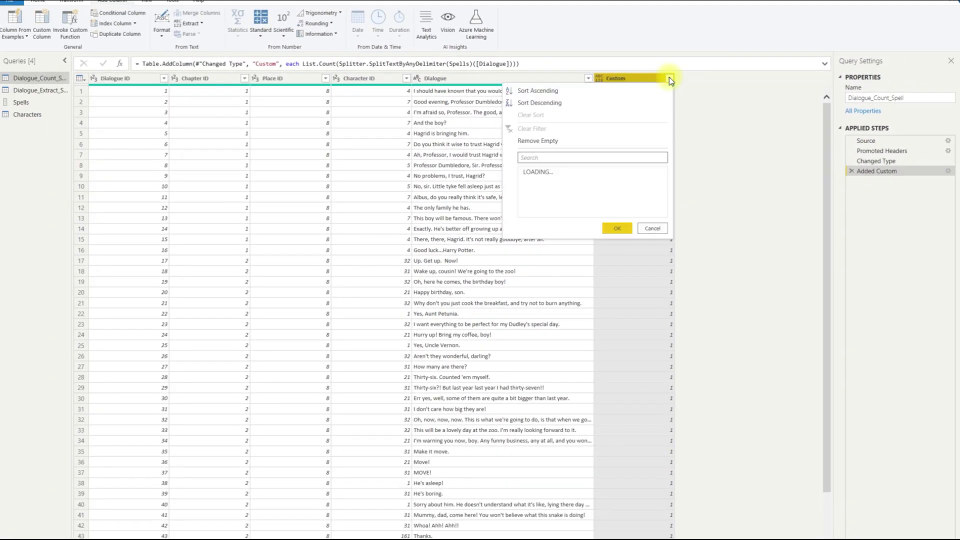
{"action": "left_click", "coordinate": [648, 240]}
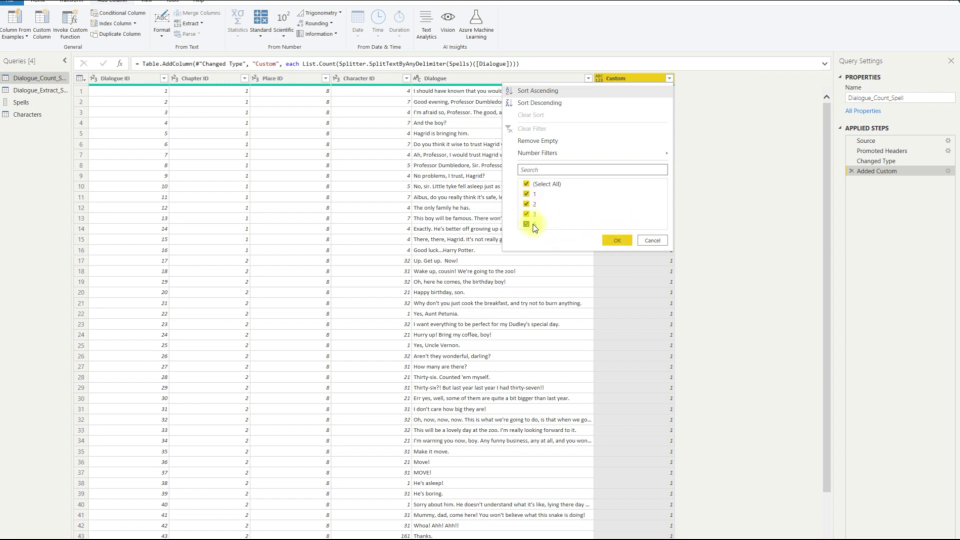
{"action": "left_click", "coordinate": [527, 195]}
{"action": "left_click", "coordinate": [615, 240]}
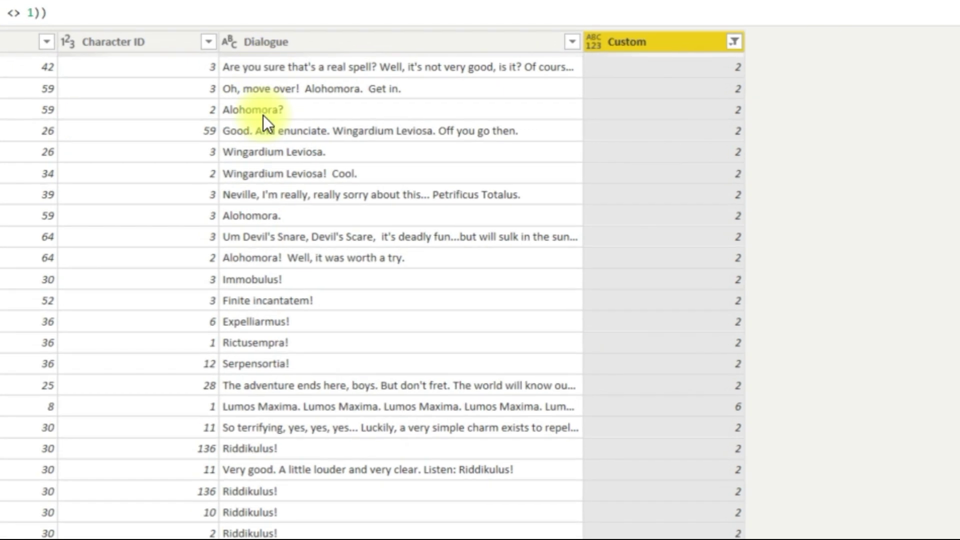
{"action": "left_click", "coordinate": [263, 115]}
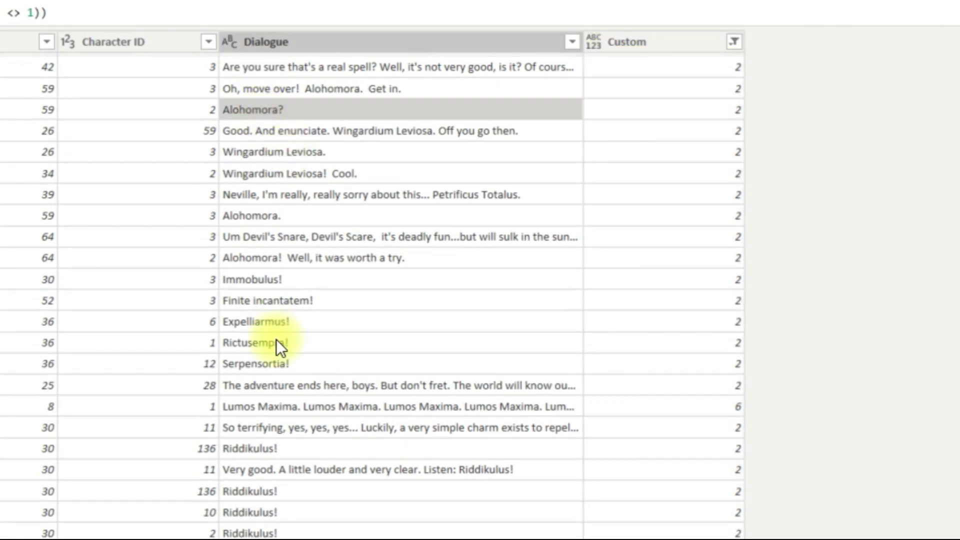
{"action": "left_click", "coordinate": [276, 341]}
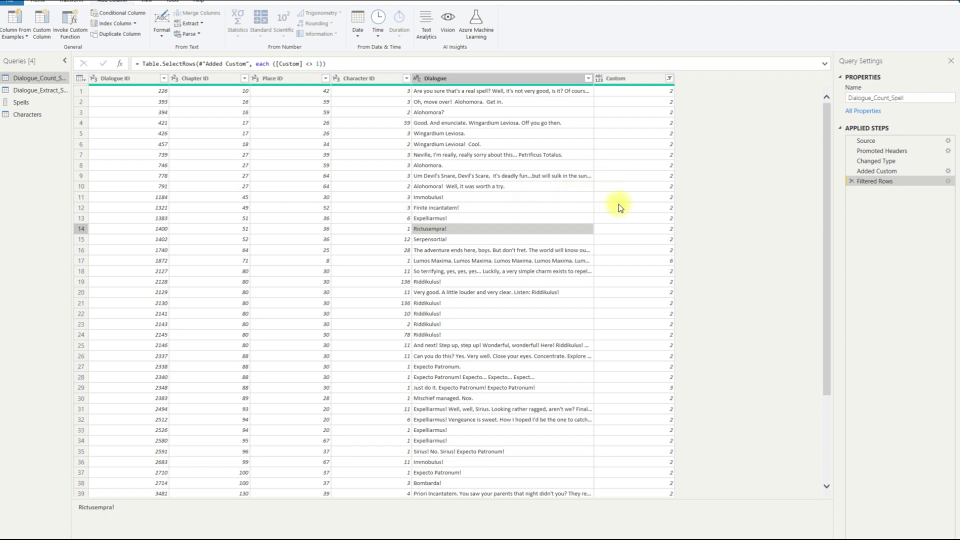
Step: Delete the Filtered Rows step and append -1 to the Custom column formula
{"action": "left_click", "coordinate": [851, 181]}
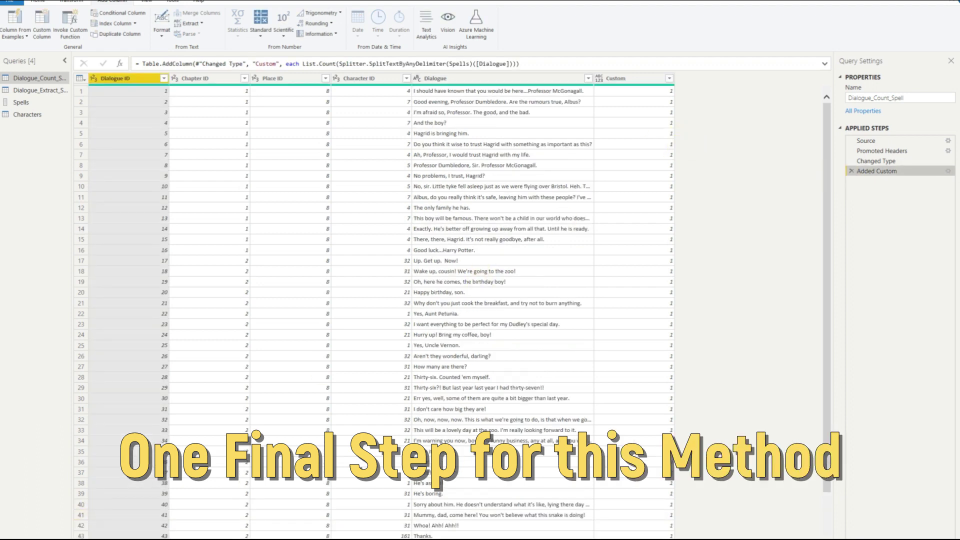
{"action": "left_click", "coordinate": [520, 64]}
{"action": "left_click", "coordinate": [532, 65]}
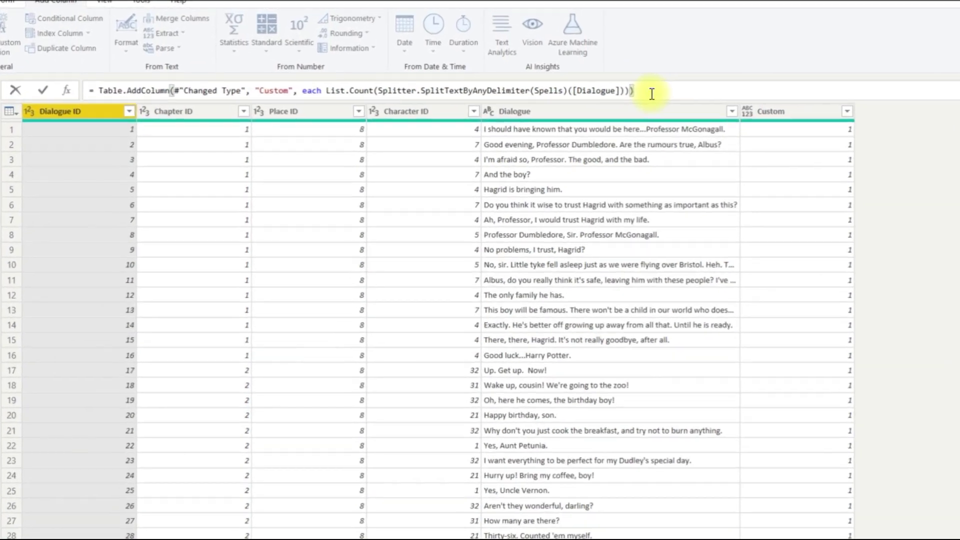
{"action": "type", "text": "-"}
{"action": "type", "text": "1"}
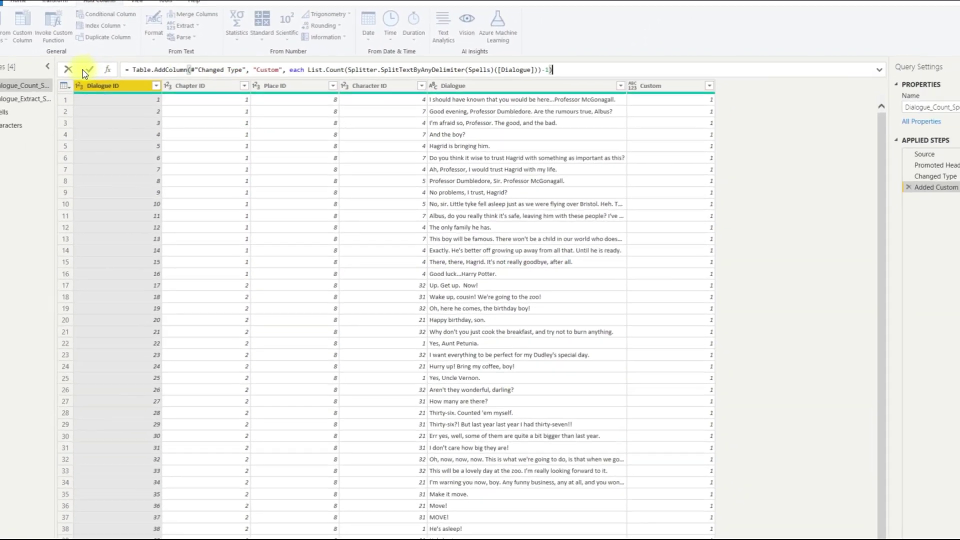
{"action": "left_click", "coordinate": [89, 69]}
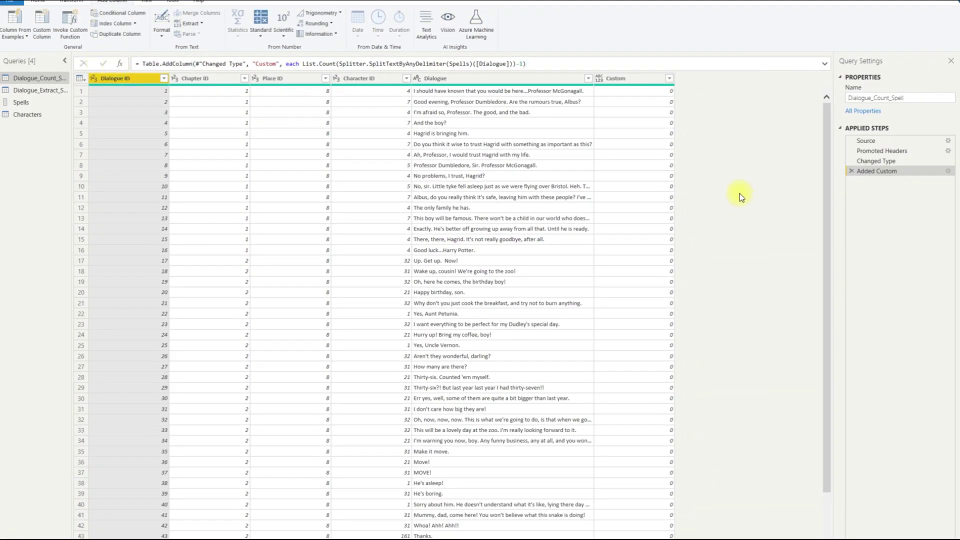
Step: Filter out rows with 0 spells and check counts, such as Lumos Maxima's 5
{"action": "left_click", "coordinate": [669, 78]}
{"action": "left_click", "coordinate": [651, 238]}
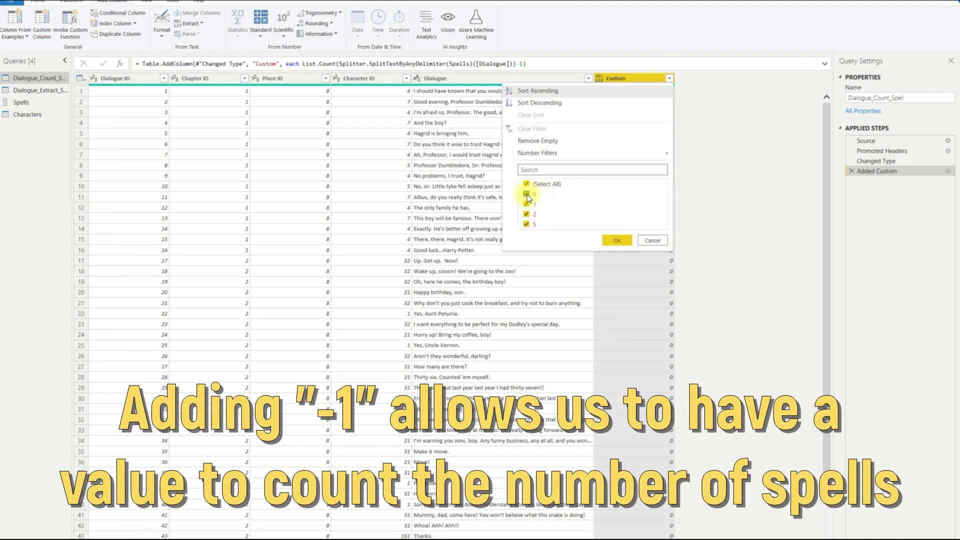
{"action": "left_click", "coordinate": [555, 195]}
{"action": "left_click", "coordinate": [617, 240]}
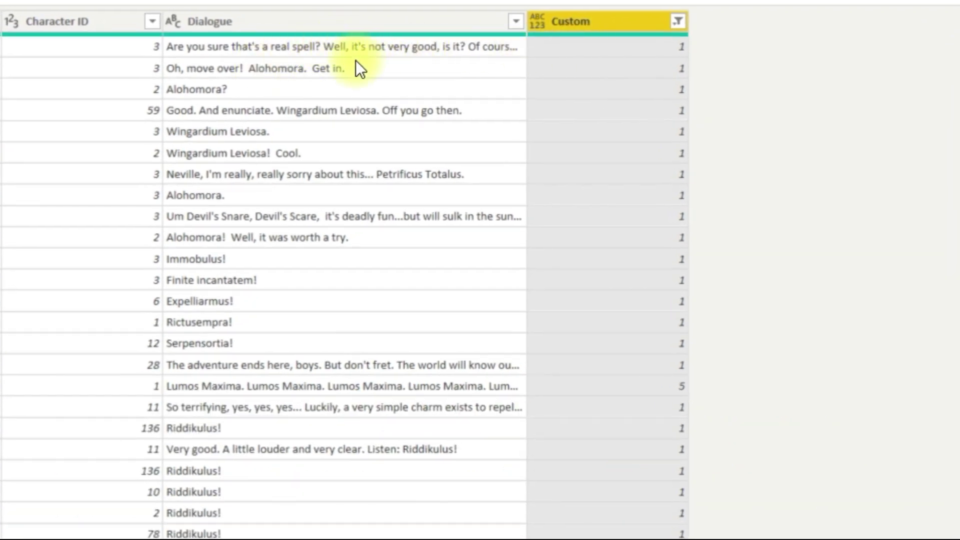
{"action": "left_click", "coordinate": [329, 70]}
{"action": "left_click", "coordinate": [664, 73]}
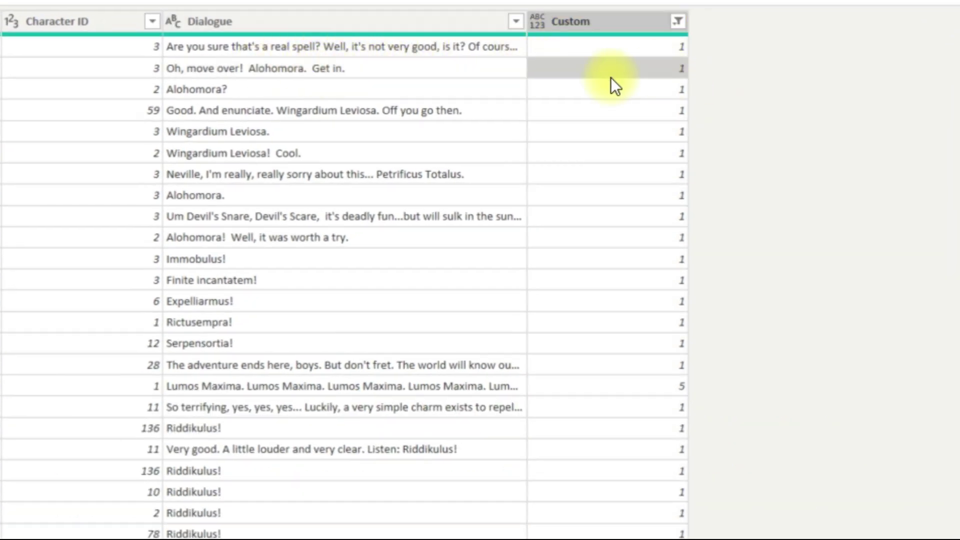
{"action": "left_click", "coordinate": [278, 385]}
{"action": "left_click", "coordinate": [662, 393]}
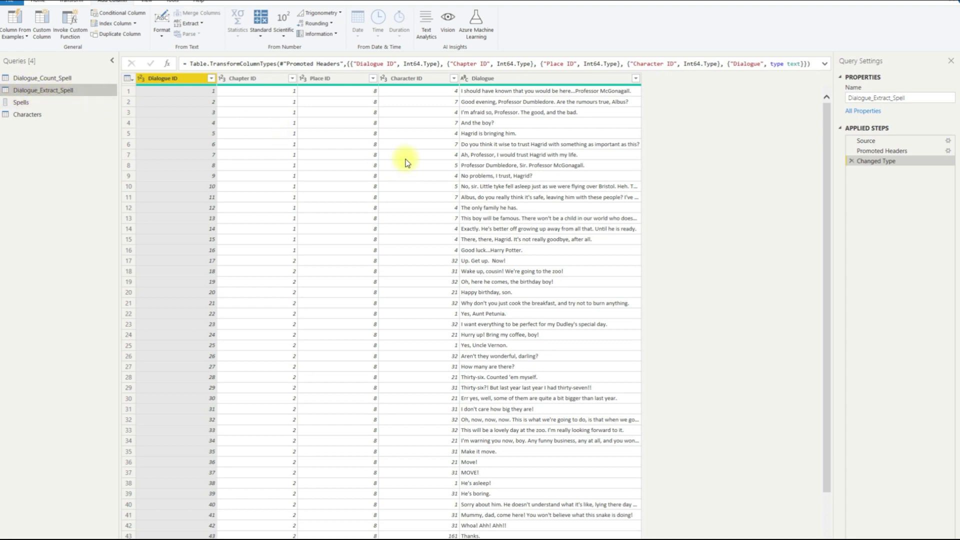
Step: Add a custom column named Find Spell with the formula = Spells to Dialogue_Extract_Spell
{"action": "left_click", "coordinate": [514, 78]}
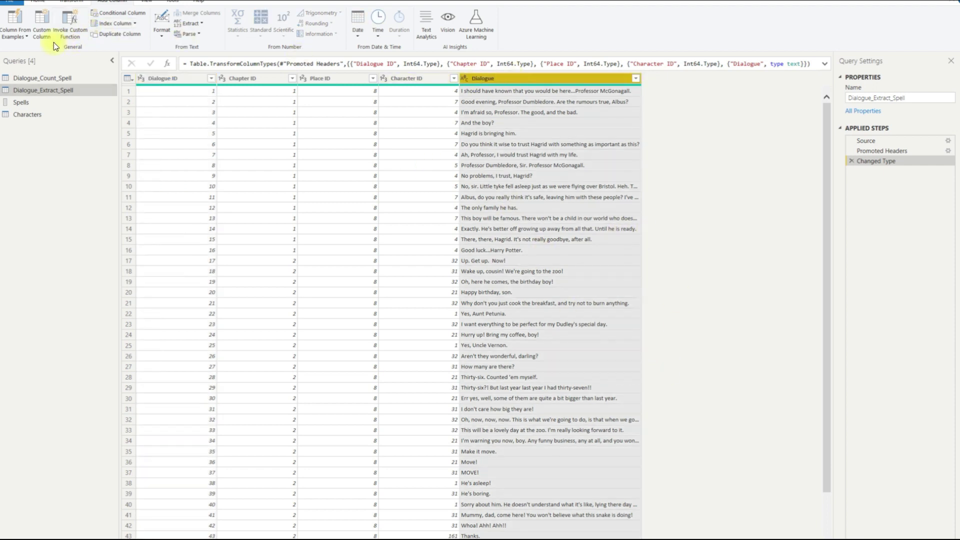
{"action": "left_click", "coordinate": [42, 32]}
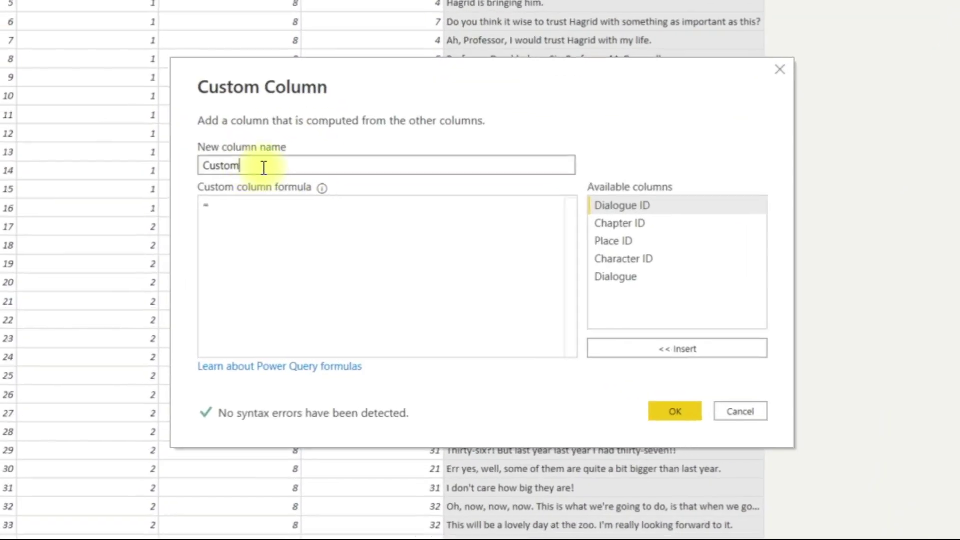
{"action": "left_click_drag", "start_coordinate": [345, 226], "coordinate": [317, 226]}
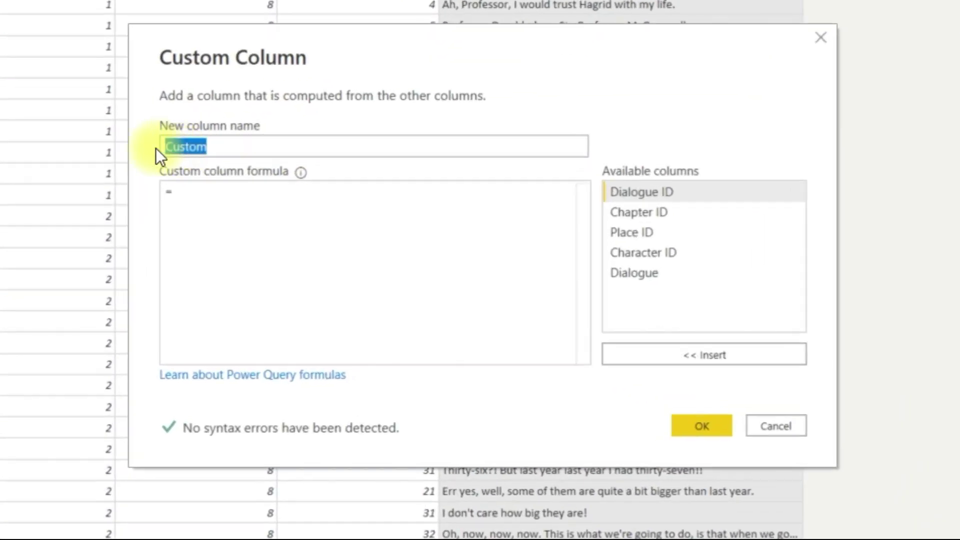
{"action": "type", "text": "Find "}
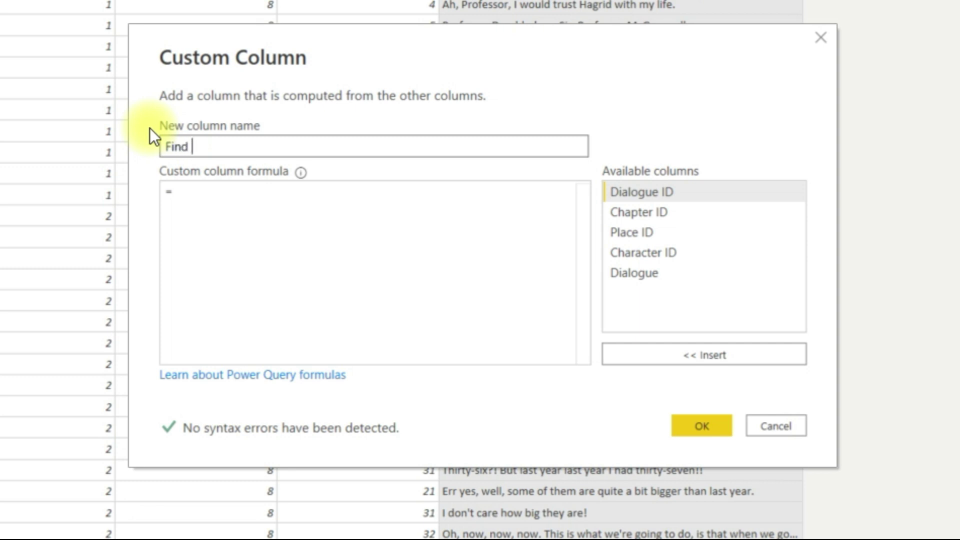
{"action": "type", "text": "Spell"}
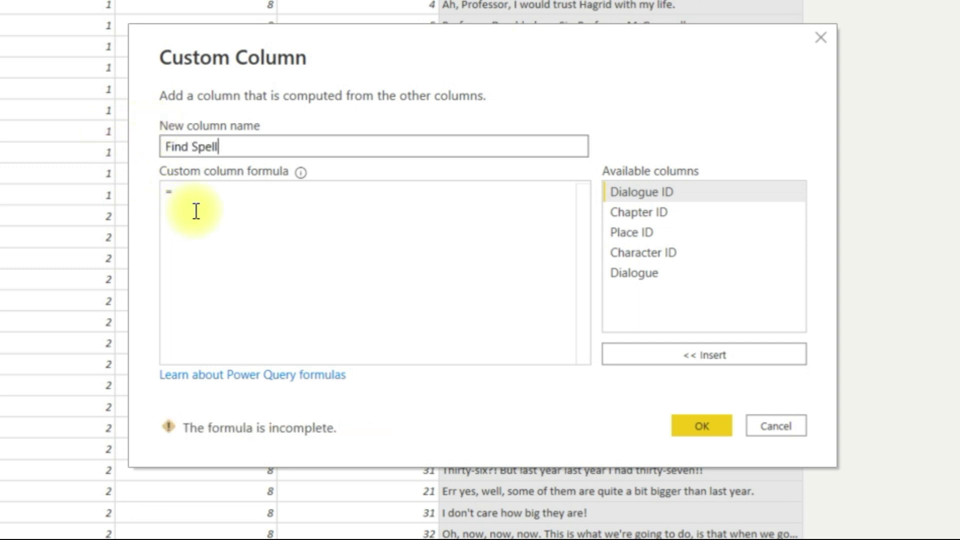
{"action": "left_click", "coordinate": [195, 200]}
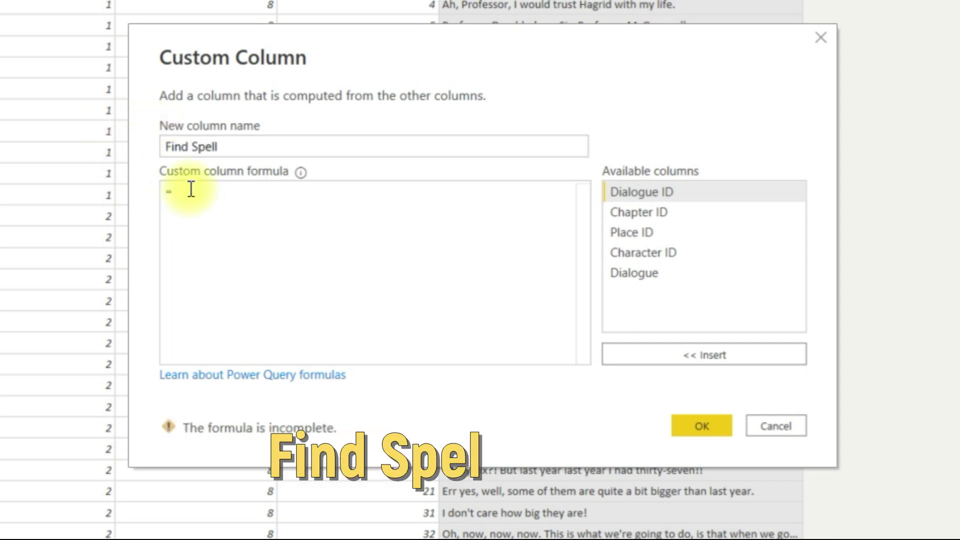
{"action": "type", "text": "Spell"}
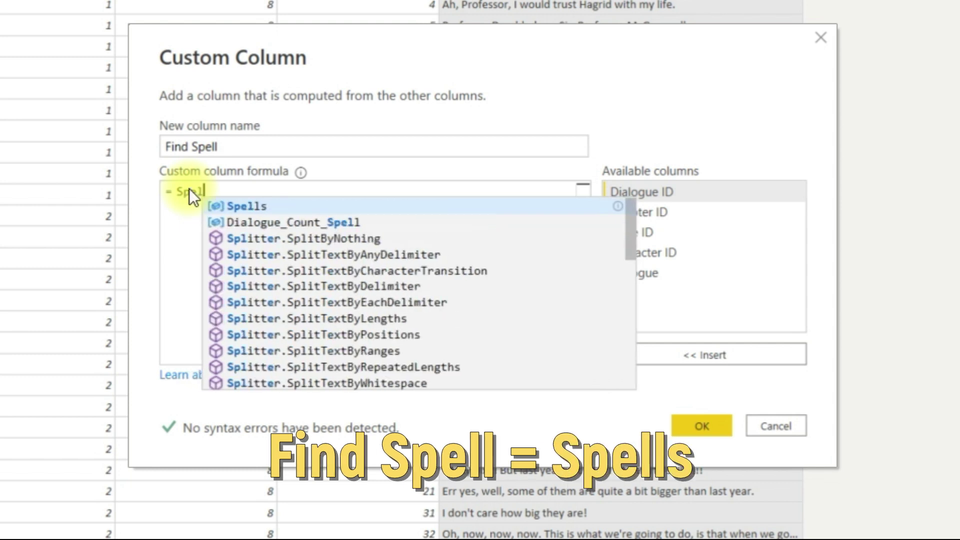
{"action": "type", "text": "s"}
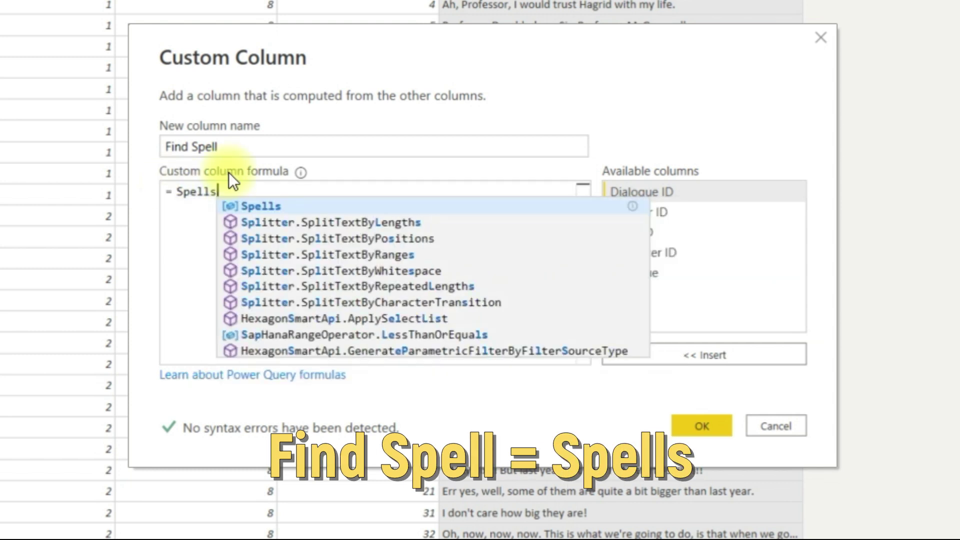
{"action": "left_click", "coordinate": [279, 206]}
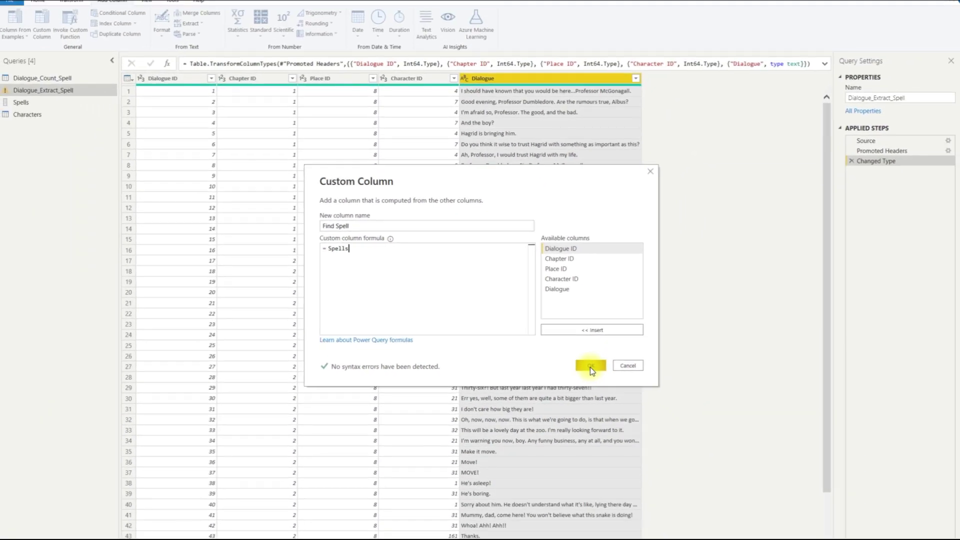
{"action": "left_click", "coordinate": [590, 366]}
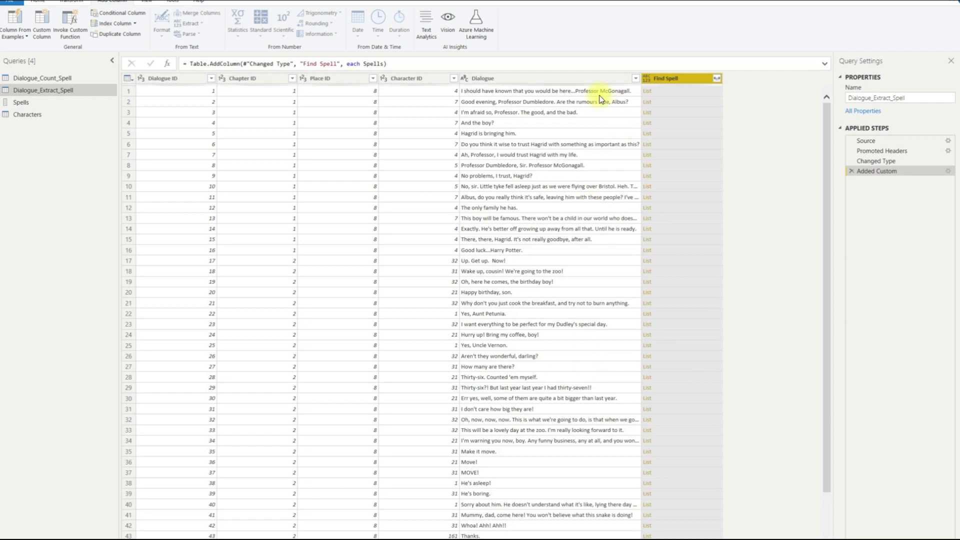
Step: Preview row 1's Find Spell list, which begins with Accio and Aguamenti
{"action": "left_click", "coordinate": [660, 96]}
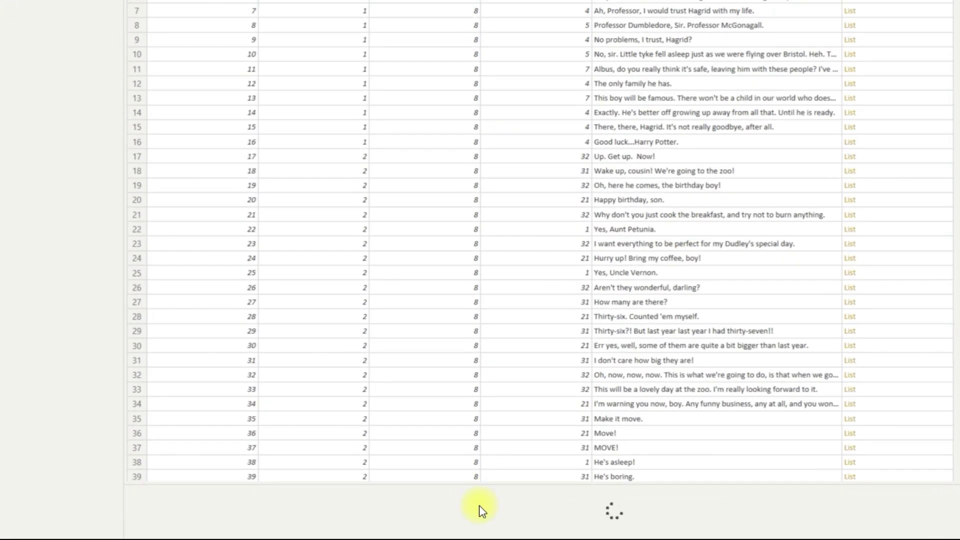
{"action": "scroll", "coordinate": [227, 491], "scroll_direction": "down", "scroll_amount": 5}
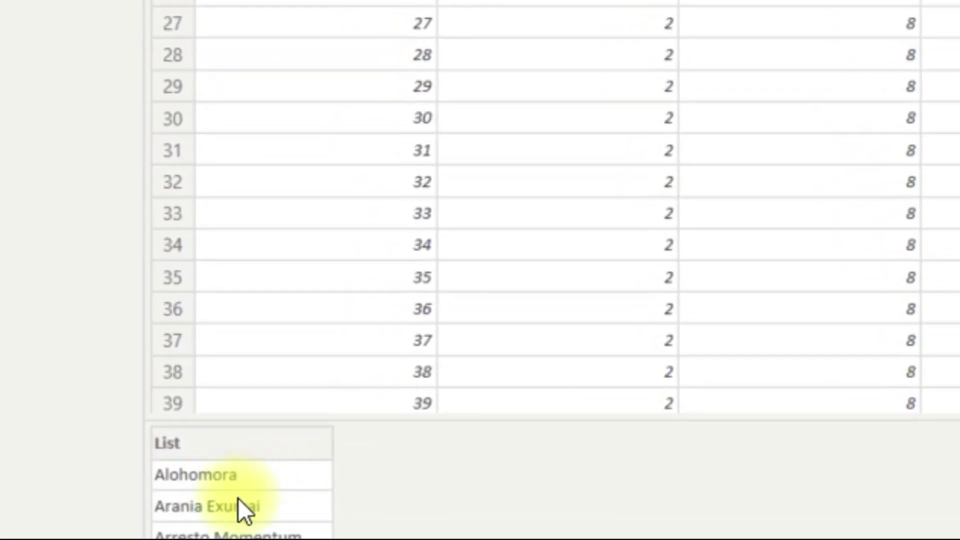
{"action": "scroll", "coordinate": [235, 494], "scroll_direction": "down", "scroll_amount": 6}
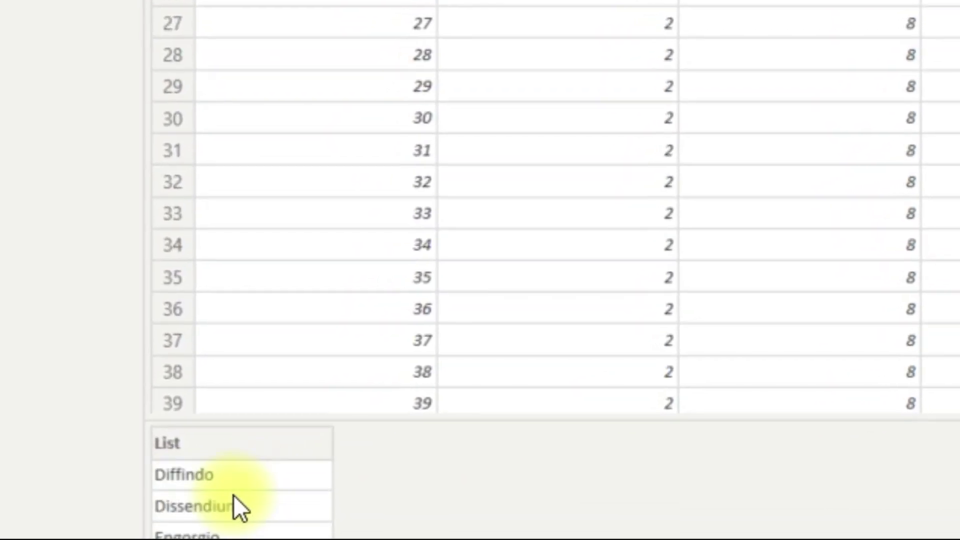
{"action": "scroll", "coordinate": [226, 495], "scroll_direction": "up", "scroll_amount": 7}
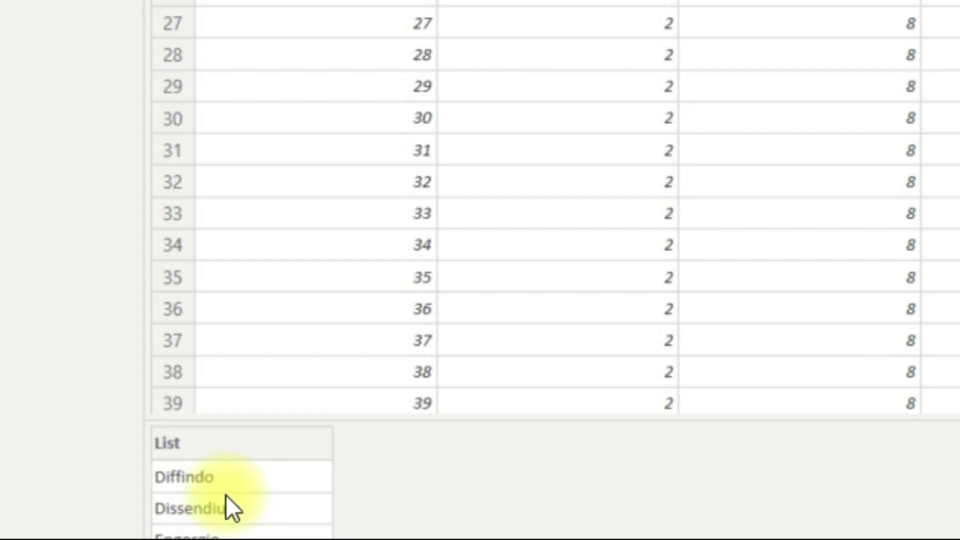
{"action": "scroll", "coordinate": [230, 487], "scroll_direction": "up", "scroll_amount": 2}
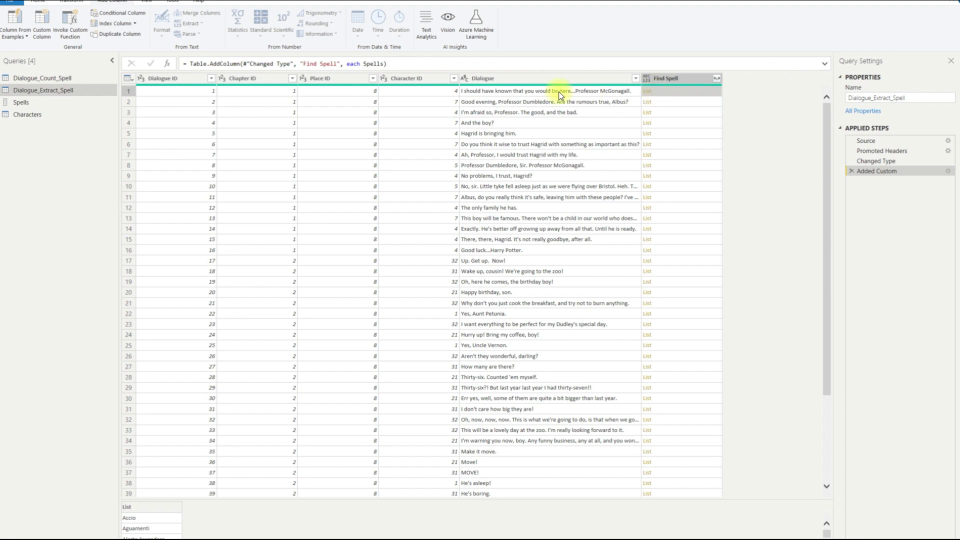
{"action": "left_click", "coordinate": [717, 79]}
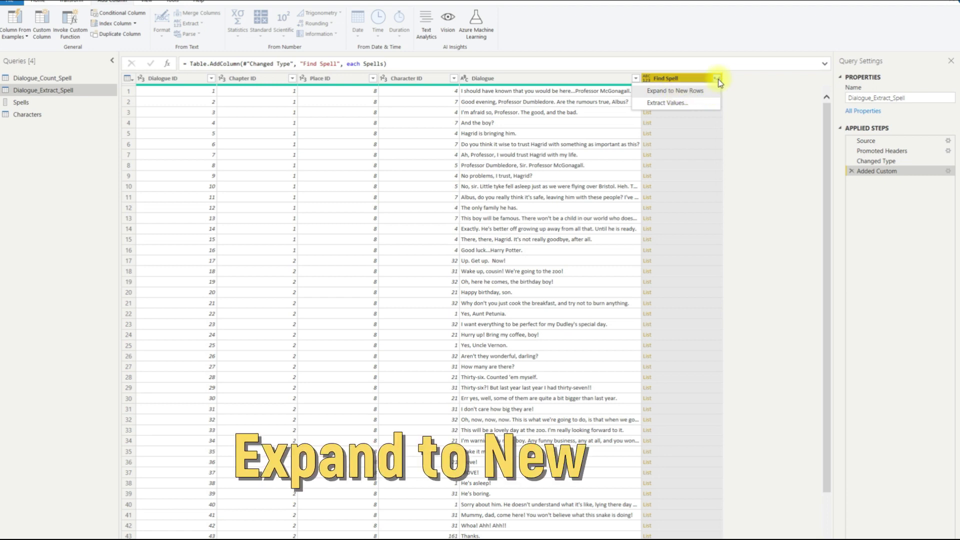
Step: Expand the Find Spell lists to new rows, repeating each dialogue line once per spell
{"action": "left_click", "coordinate": [693, 93]}
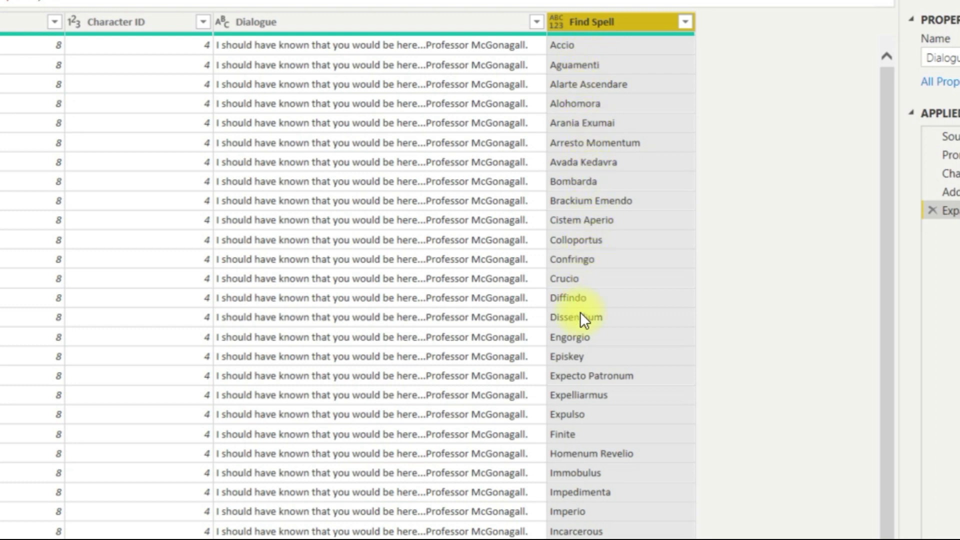
{"action": "scroll", "coordinate": [570, 531], "scroll_direction": "down", "scroll_amount": 10}
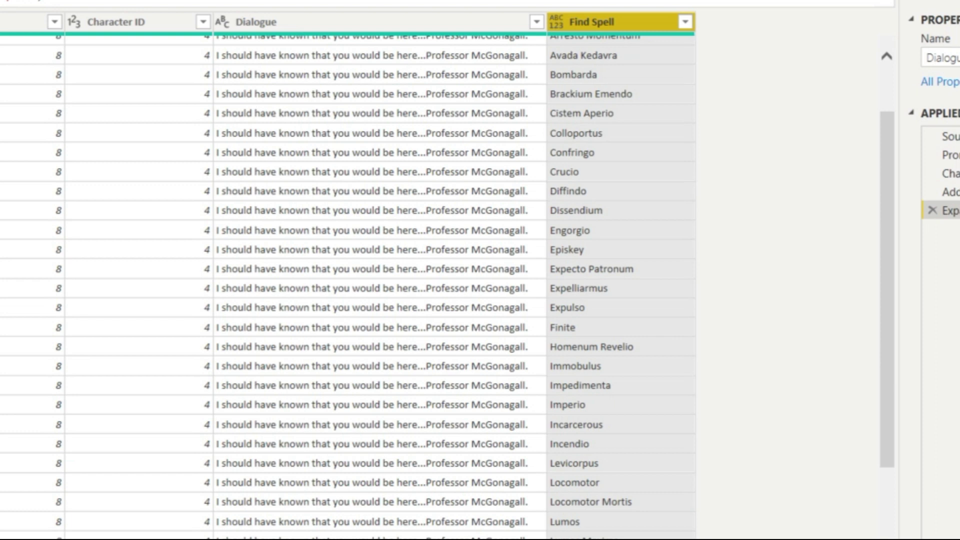
{"action": "scroll", "coordinate": [570, 533], "scroll_direction": "down", "scroll_amount": 5}
{"action": "scroll", "coordinate": [569, 527], "scroll_direction": "up", "scroll_amount": 5}
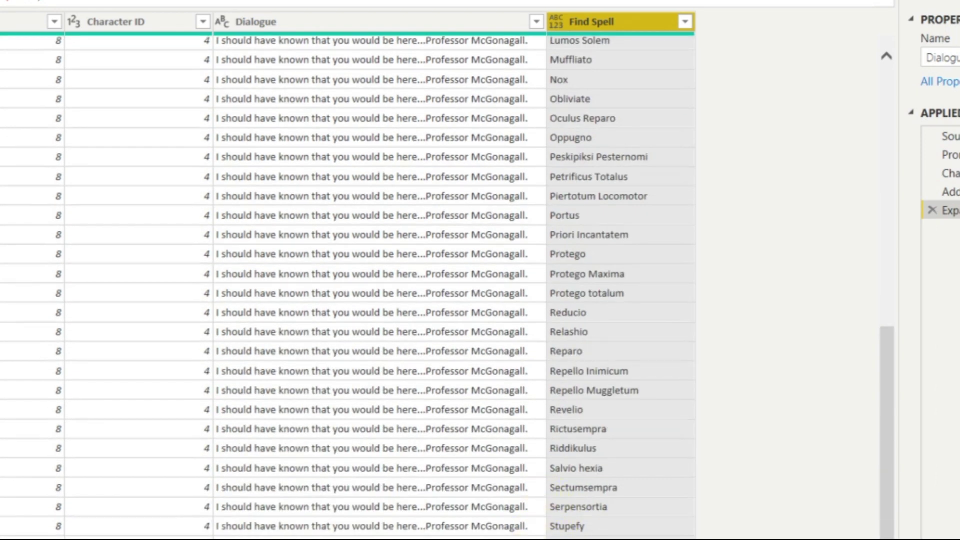
{"action": "scroll", "coordinate": [438, 404], "scroll_direction": "up", "scroll_amount": 10}
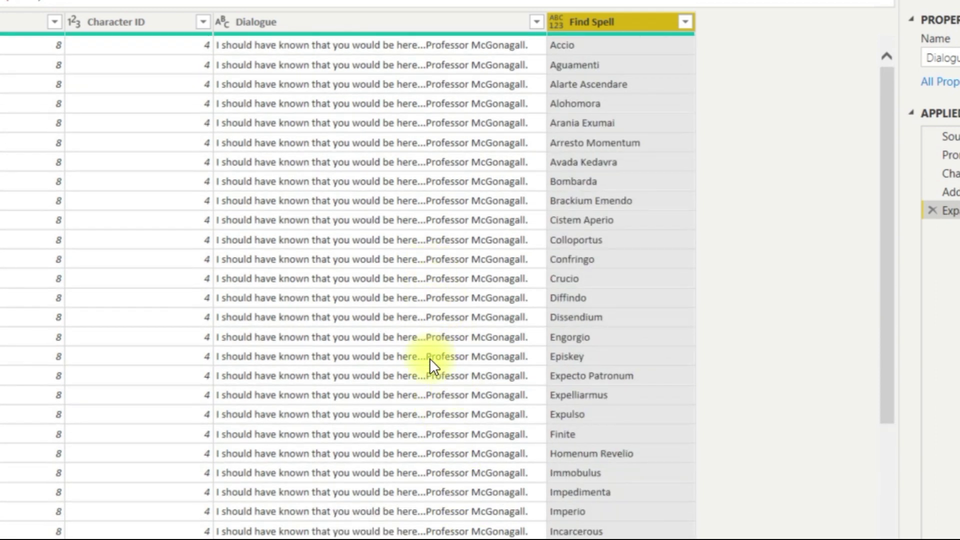
{"action": "scroll", "coordinate": [430, 406], "scroll_direction": "down", "scroll_amount": 7}
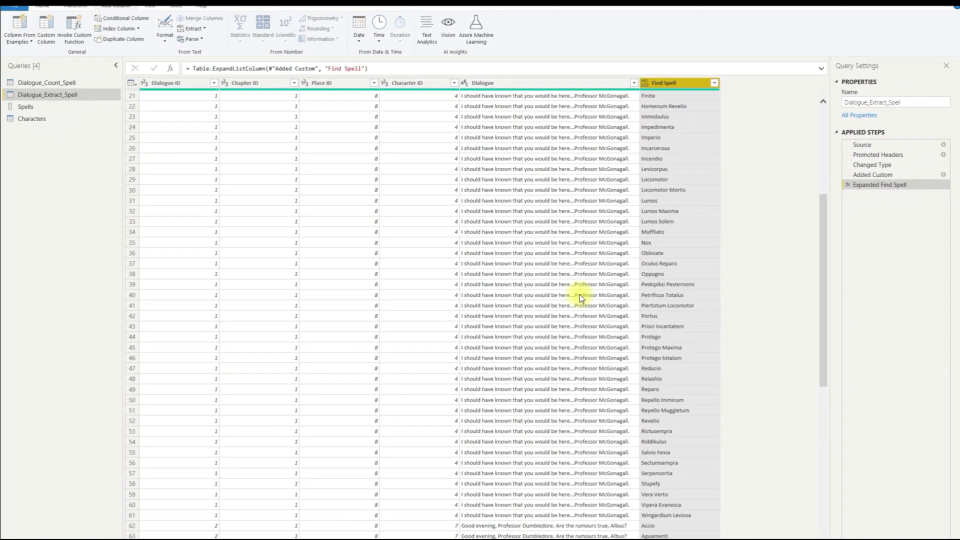
{"action": "scroll", "coordinate": [580, 295], "scroll_direction": "down", "scroll_amount": 11}
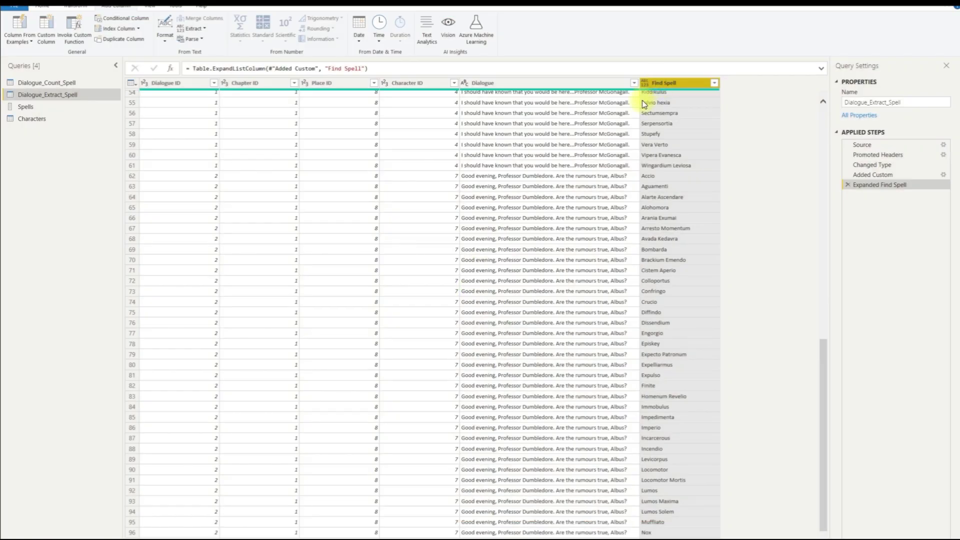
{"action": "scroll", "coordinate": [642, 162], "scroll_direction": "up", "scroll_amount": 8}
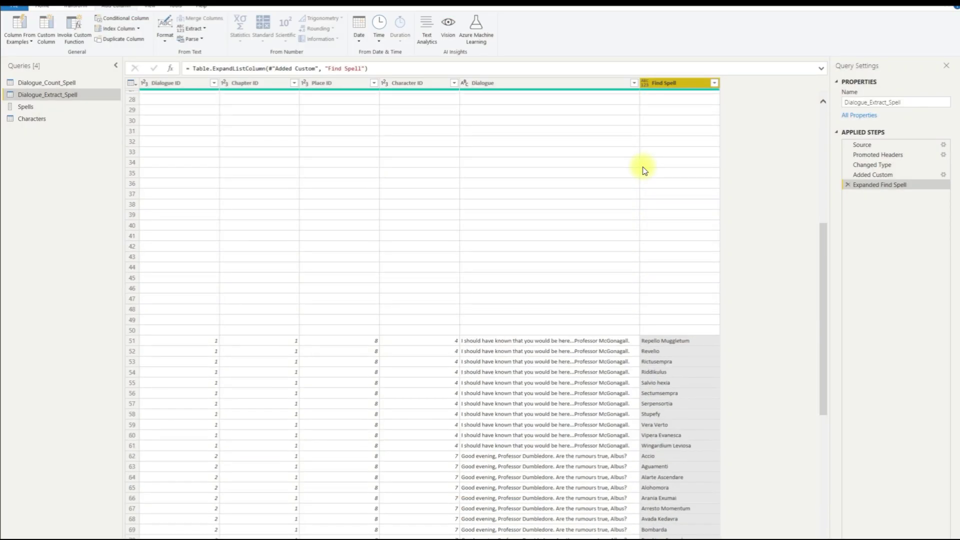
{"action": "scroll", "coordinate": [644, 170], "scroll_direction": "up", "scroll_amount": 2}
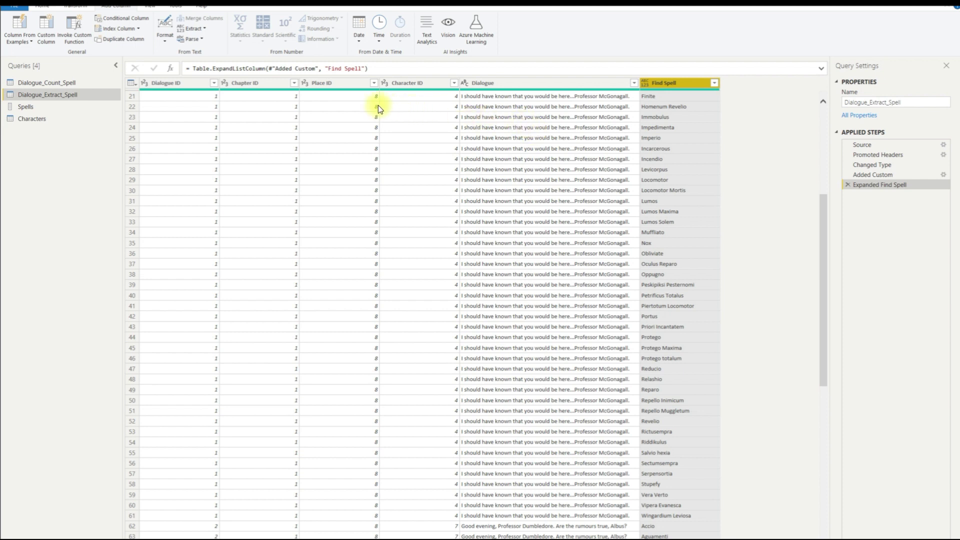
{"action": "left_click", "coordinate": [46, 27]}
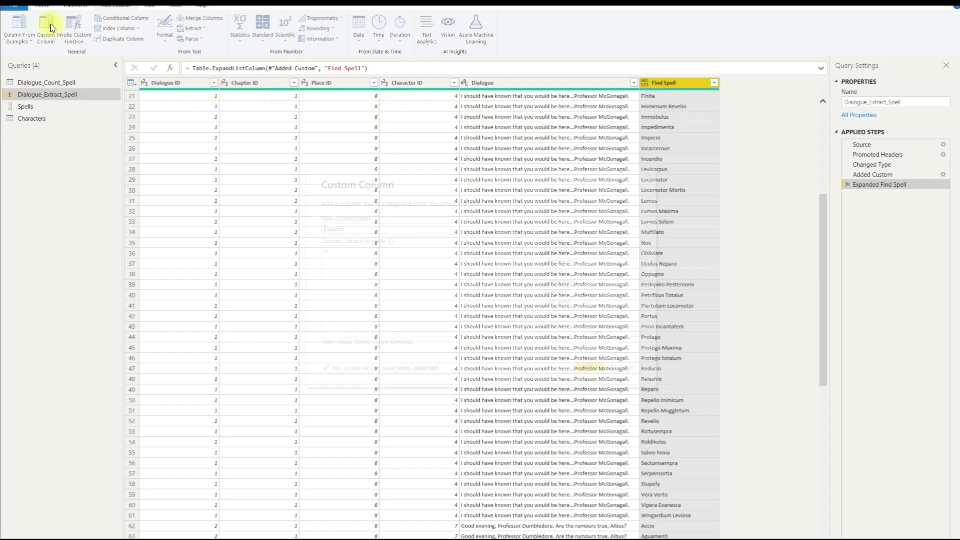
Step: Define custom column 'Dialogue Spell' as Text.Contains([Dialogue],[Find Spell])
{"action": "double_click", "coordinate": [331, 229]}
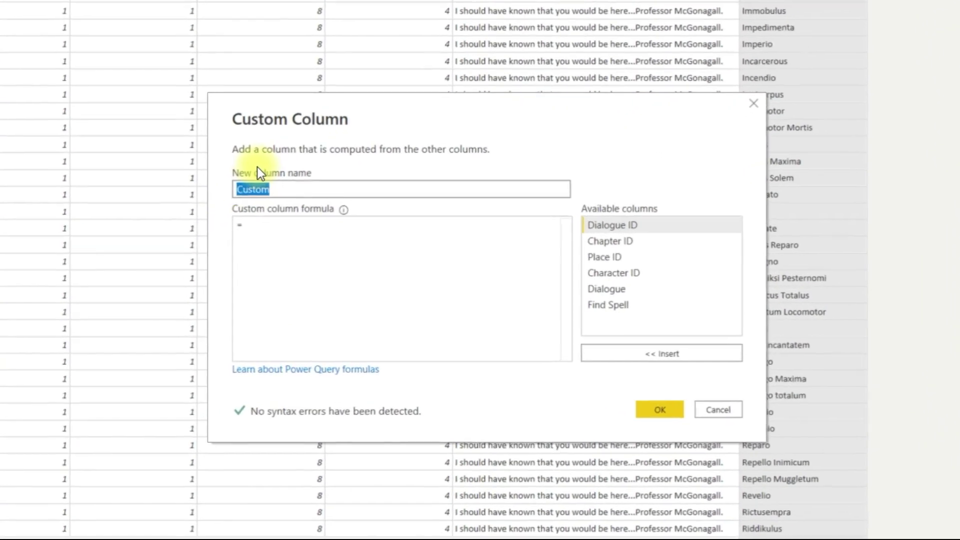
{"action": "type", "text": "Dialgue "}
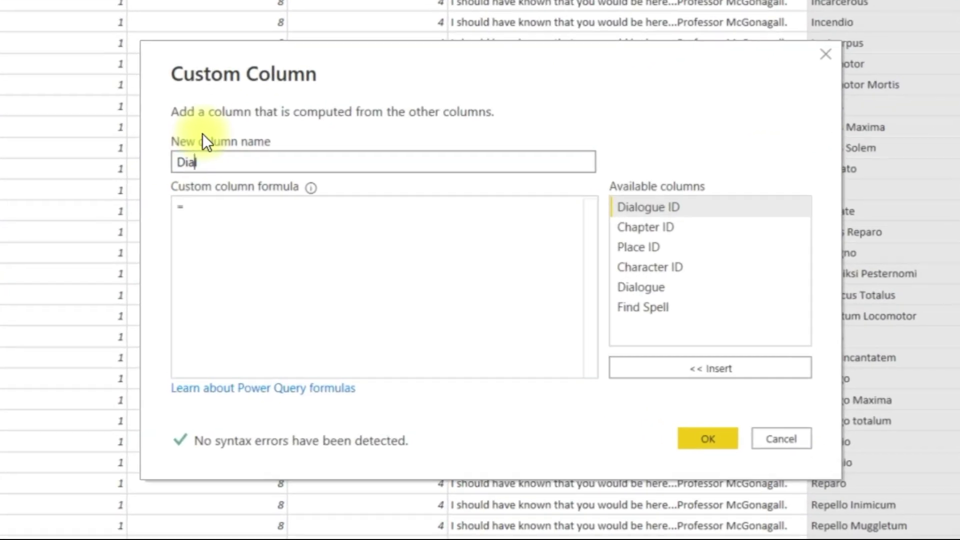
{"action": "type", "text": "Lookup"}
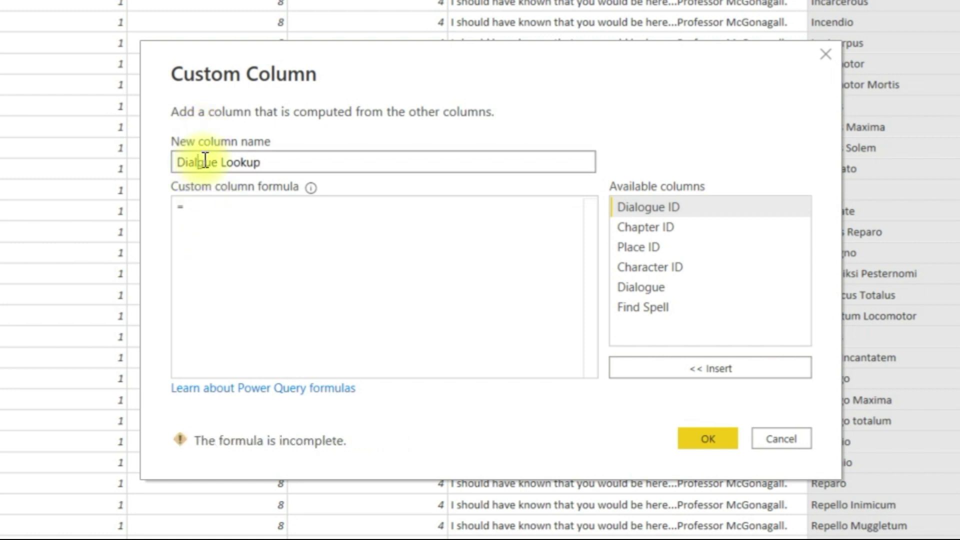
{"action": "double_click", "coordinate": [250, 162]}
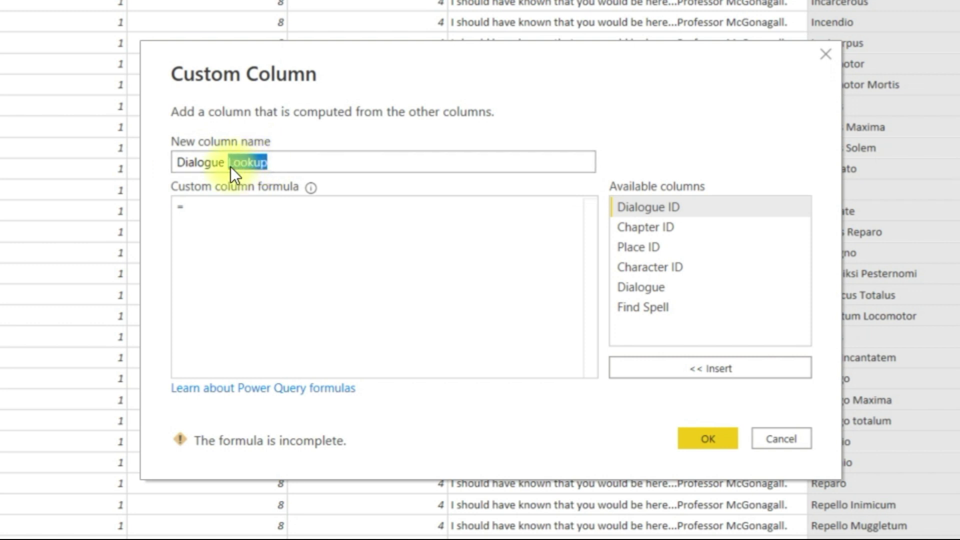
{"action": "type", "text": "Spell"}
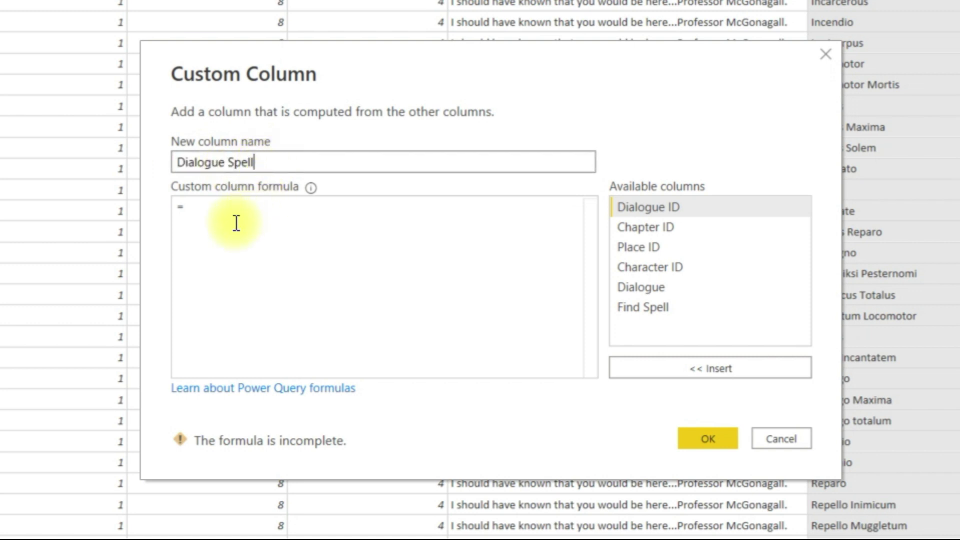
{"action": "left_click", "coordinate": [193, 216]}
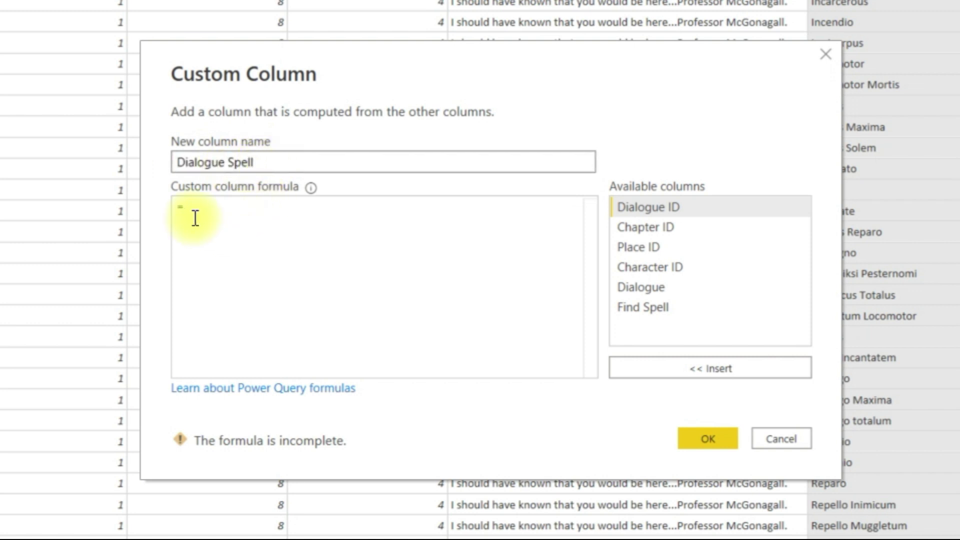
{"action": "type", "text": "Tex"}
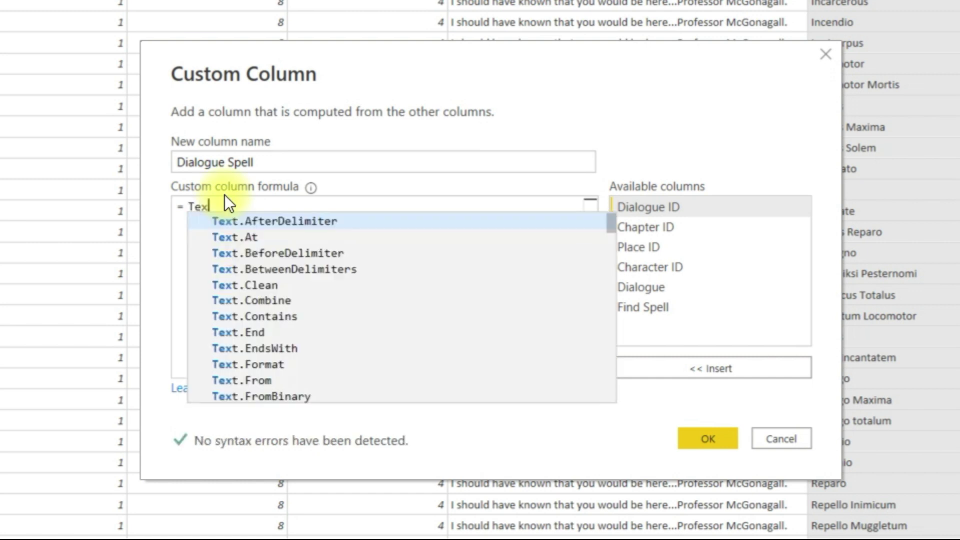
{"action": "type", "text": "t.Contai"}
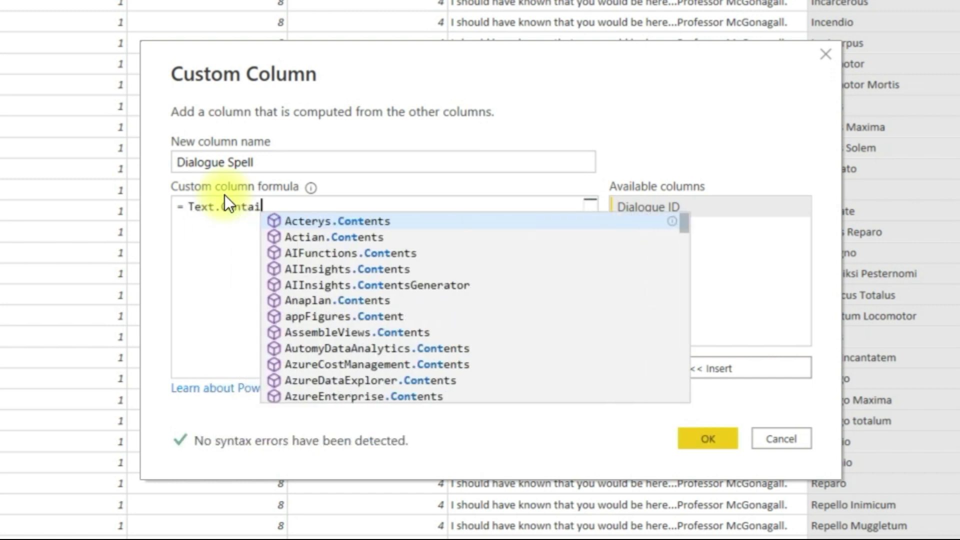
{"action": "type", "text": "ns("}
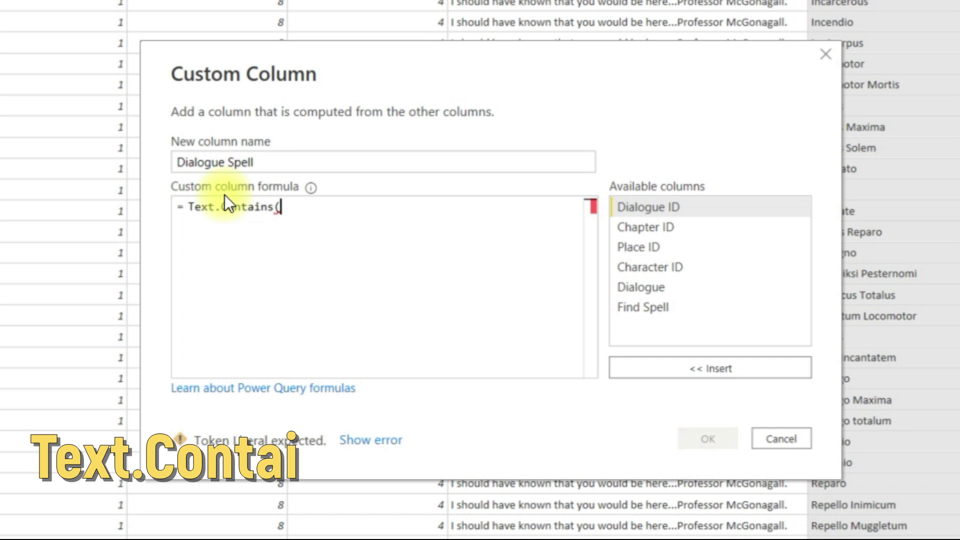
{"action": "type", "text": "[Dia"}
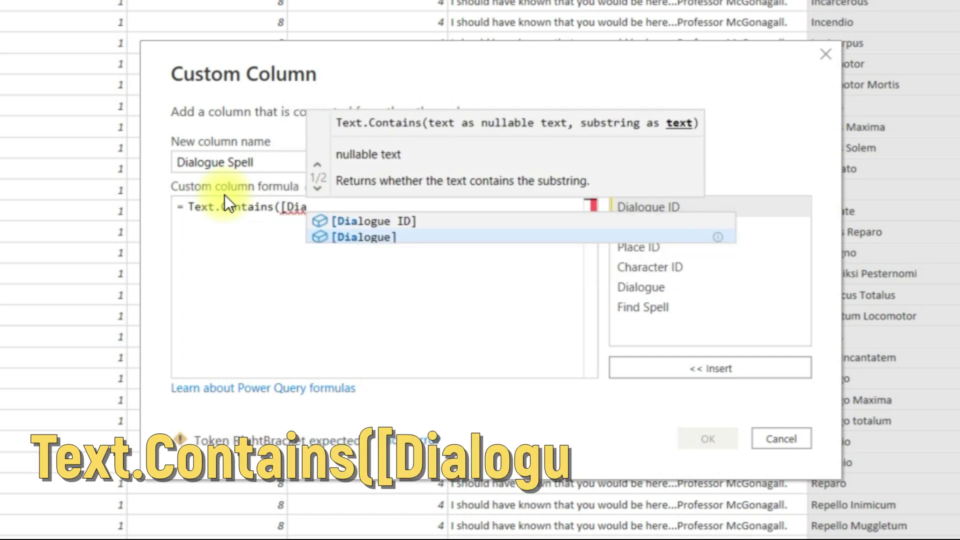
{"action": "key", "text": "Down"}
{"action": "key", "text": "Tab"}
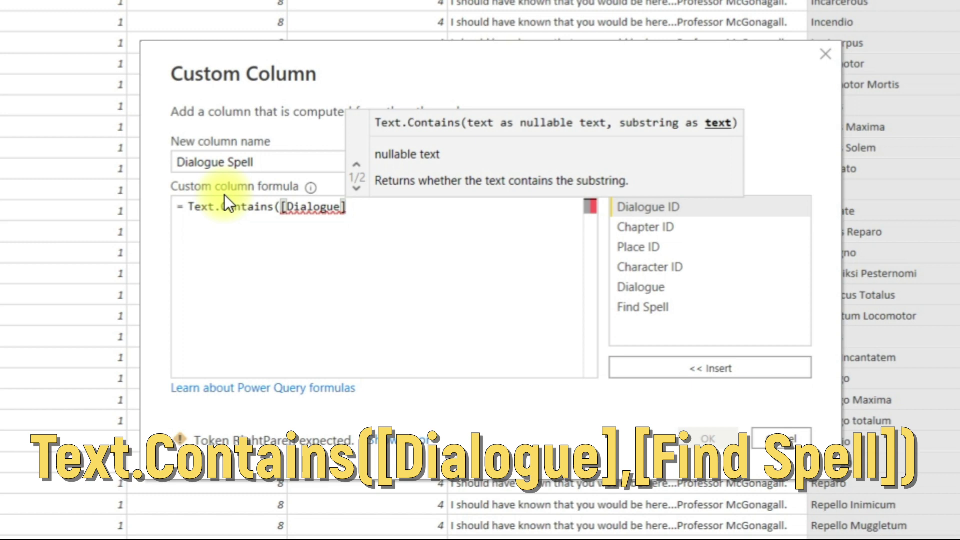
{"action": "type", "text": ",["}
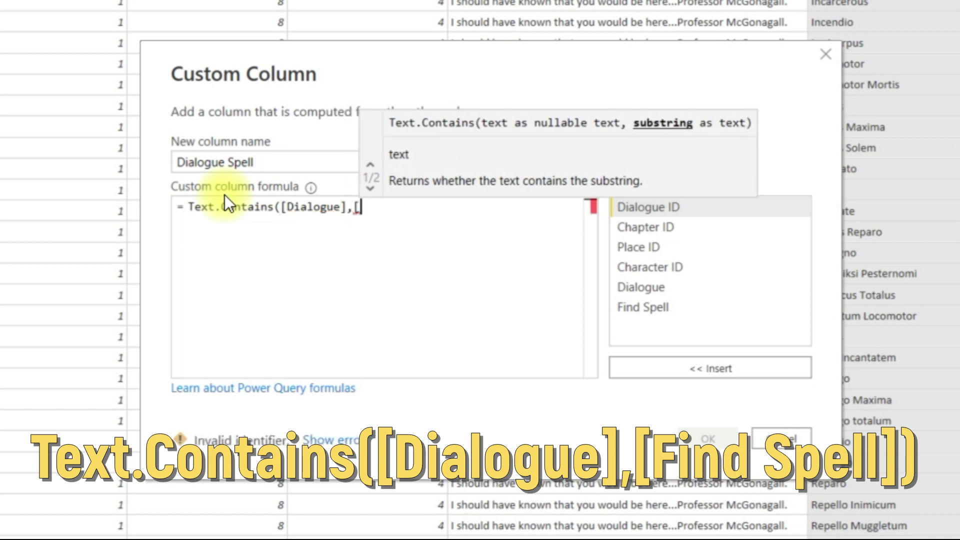
{"action": "type", "text": "Find"}
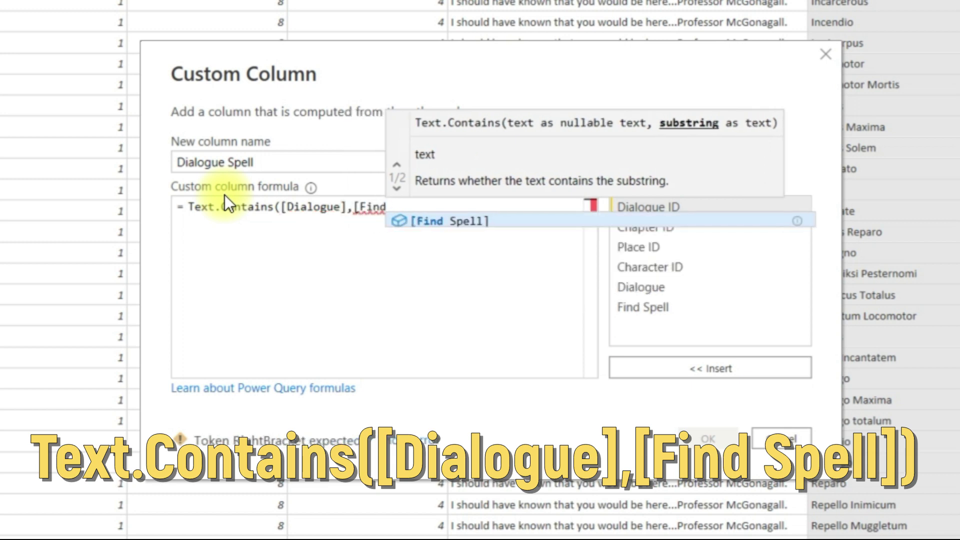
{"action": "key", "text": "Tab"}
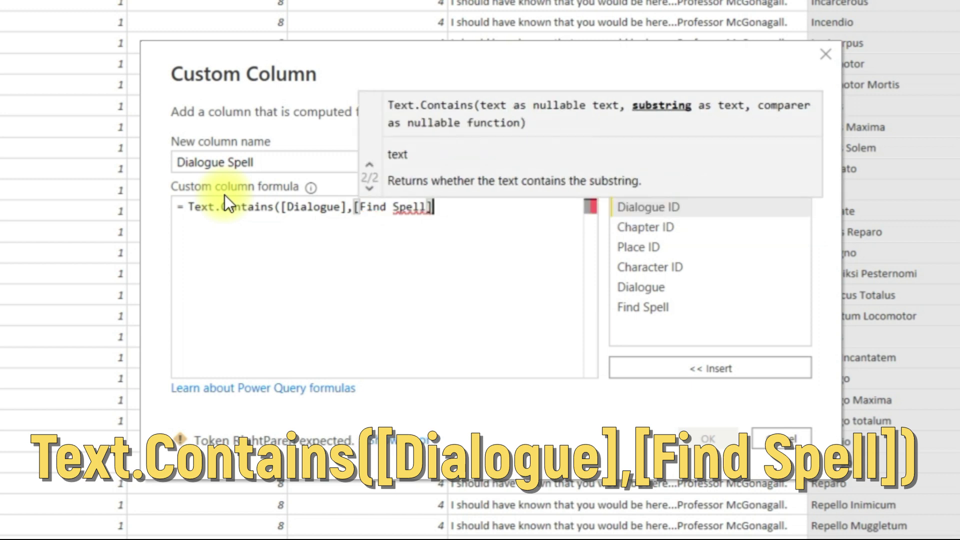
{"action": "type", "text": ")"}
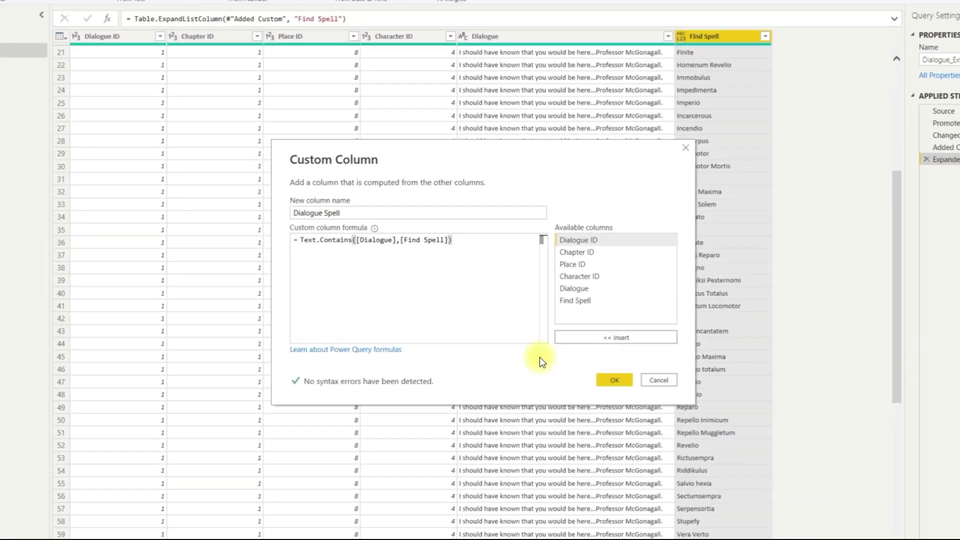
{"action": "left_click", "coordinate": [621, 381]}
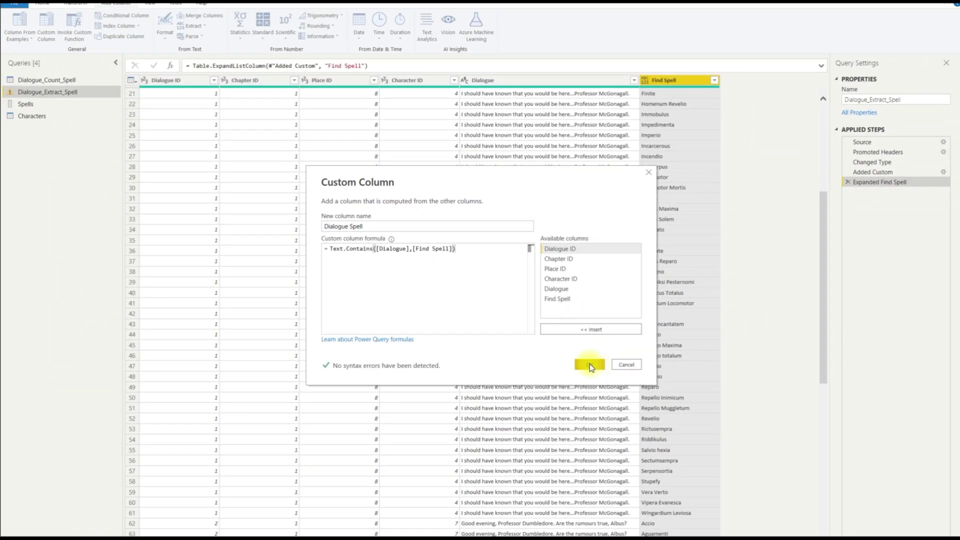
Step: Add the Dialogue Spell column and filter it to keep only TRUE rows
{"action": "left_click", "coordinate": [590, 364]}
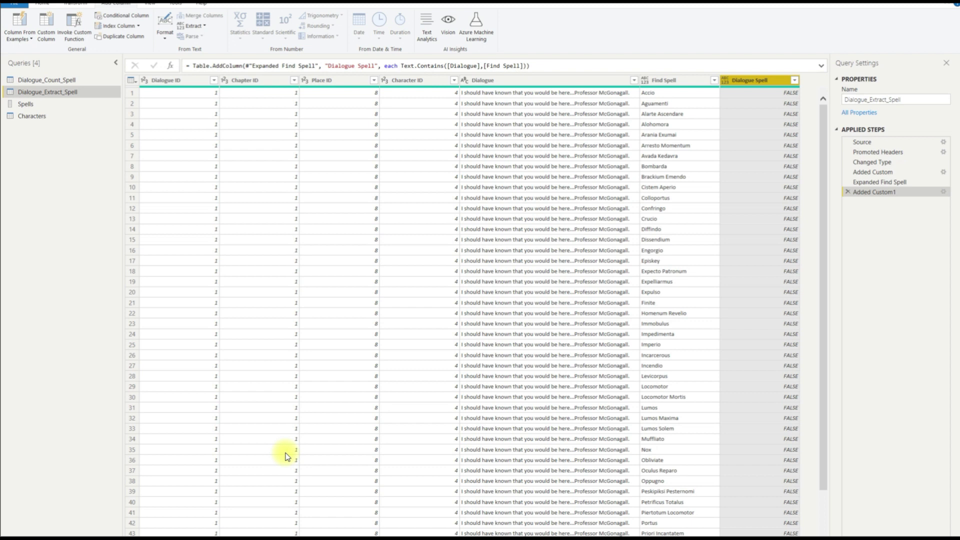
{"action": "left_click", "coordinate": [795, 80]}
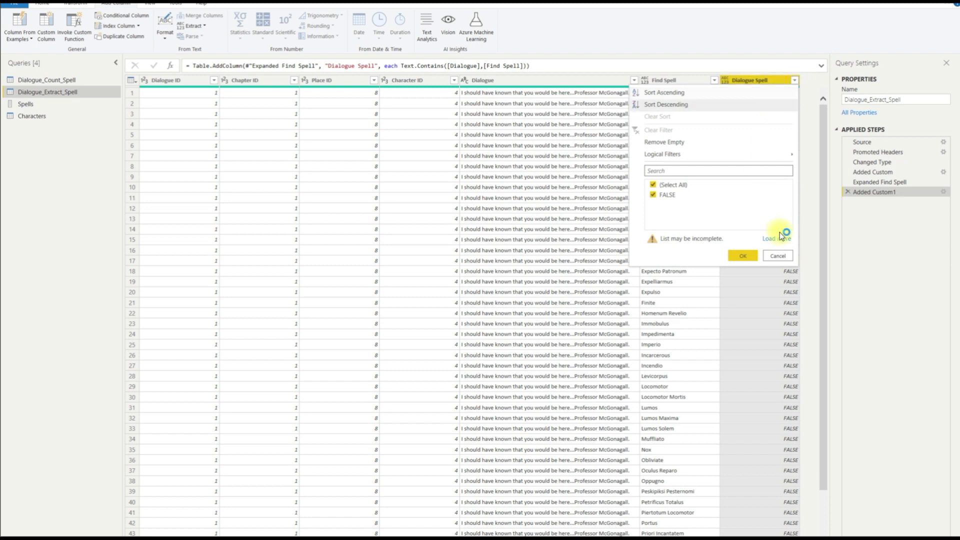
{"action": "left_click", "coordinate": [779, 239]}
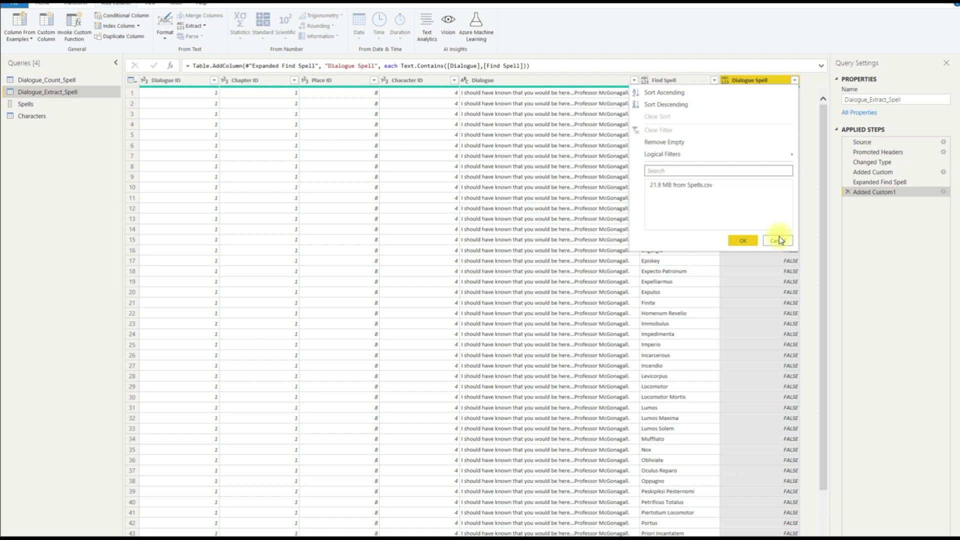
{"action": "left_click", "coordinate": [665, 198]}
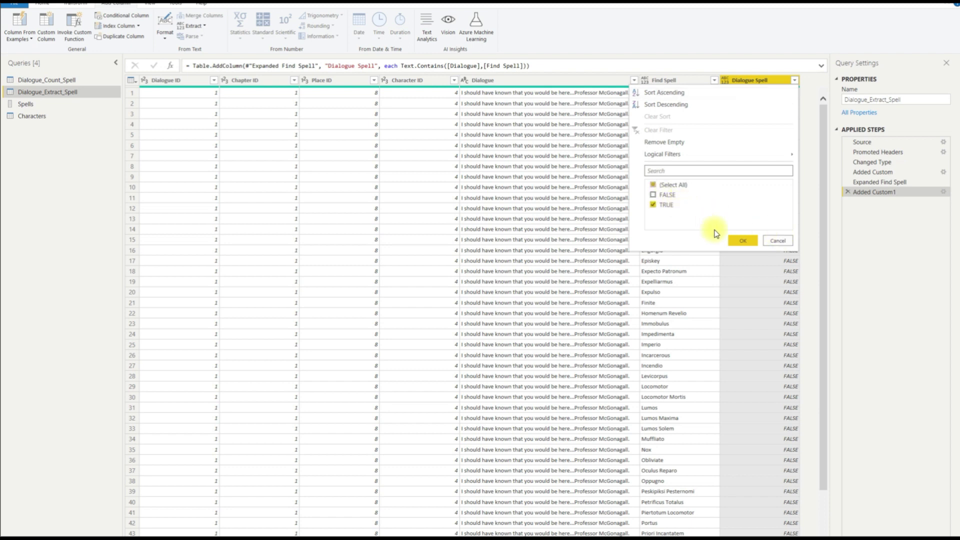
{"action": "left_click", "coordinate": [743, 240]}
{"action": "scroll", "coordinate": [714, 189], "scroll_direction": "down", "scroll_amount": 2}
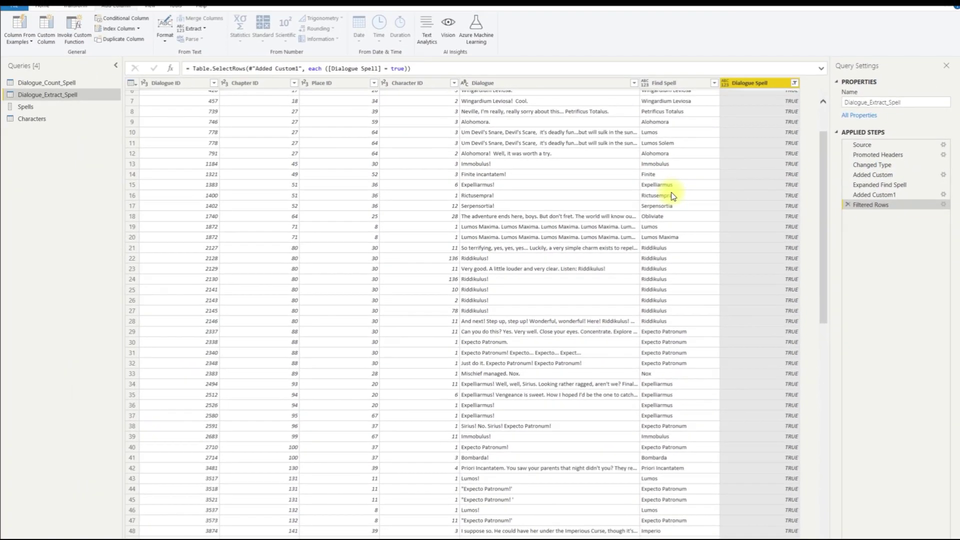
{"action": "scroll", "coordinate": [569, 201], "scroll_direction": "down", "scroll_amount": 5}
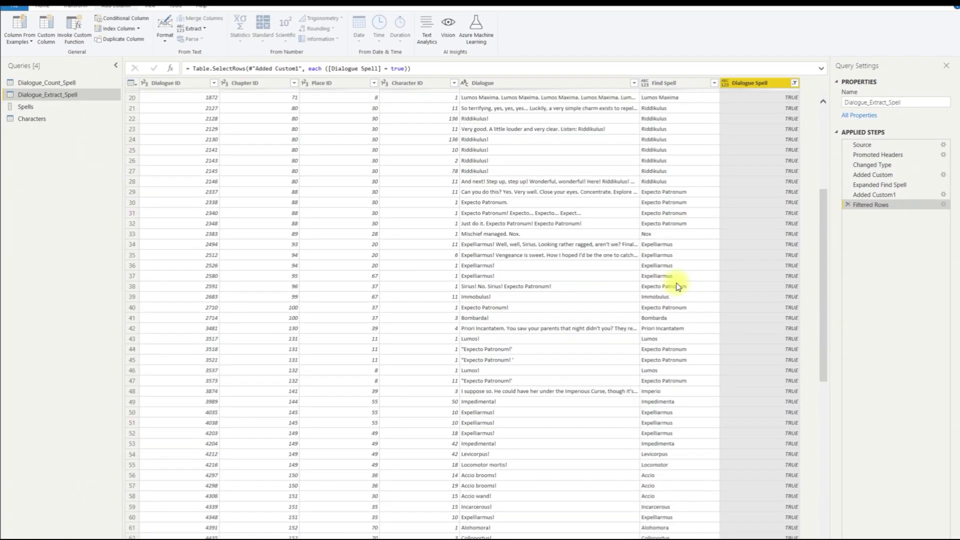
{"action": "scroll", "coordinate": [678, 287], "scroll_direction": "down", "scroll_amount": 1}
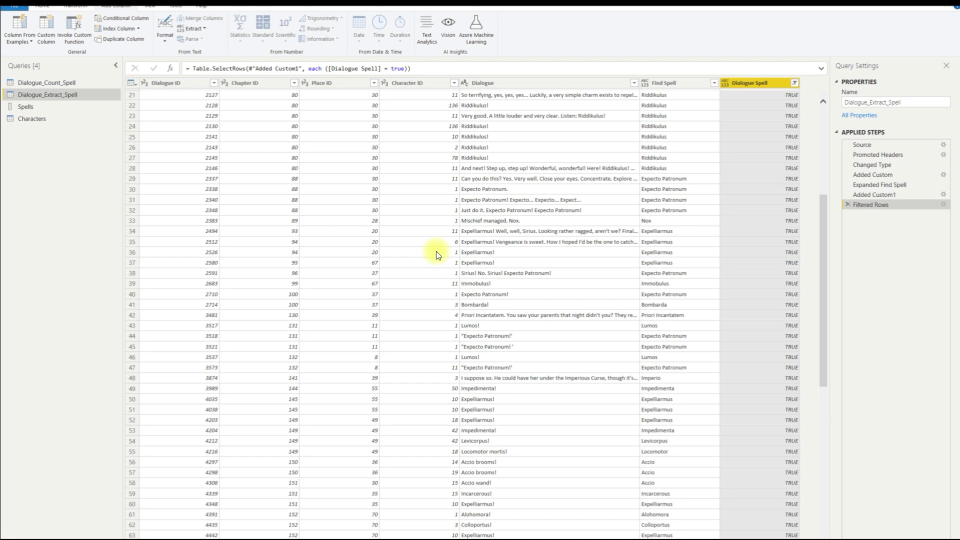
{"action": "scroll", "coordinate": [436, 255], "scroll_direction": "down", "scroll_amount": 10}
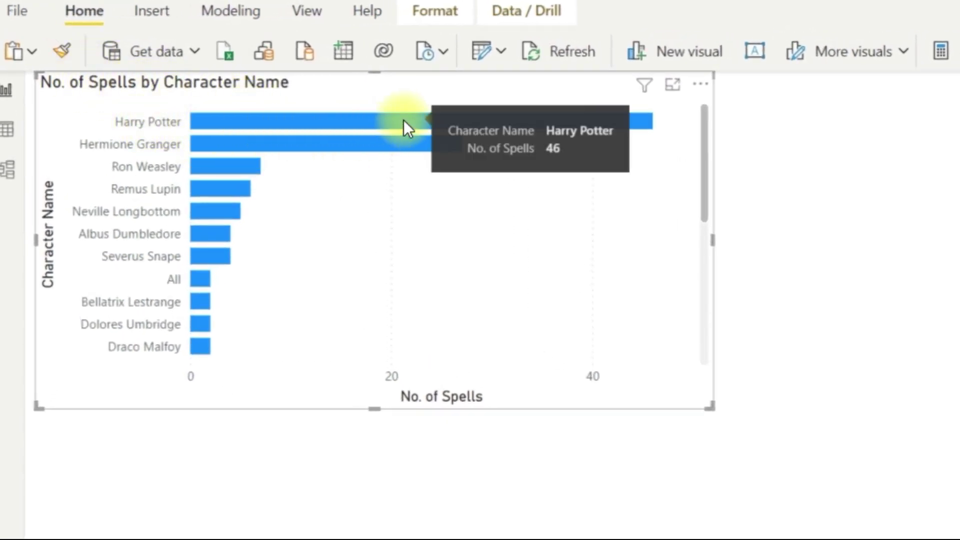
Step: Inspect the No. of Spells by Character Name bar chart, led by Harry Potter at 46
{"action": "mouse_move", "coordinate": [226, 145]}
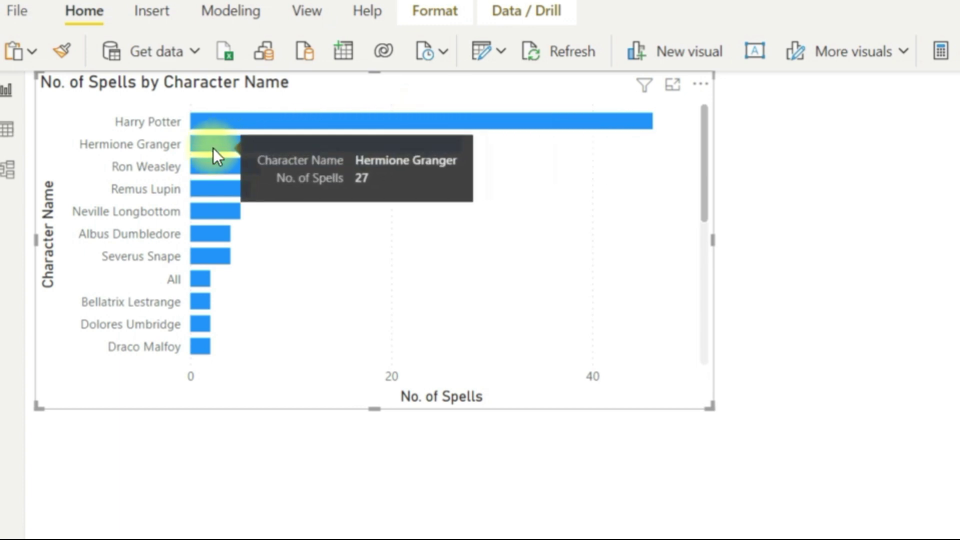
{"action": "mouse_move", "coordinate": [209, 171]}
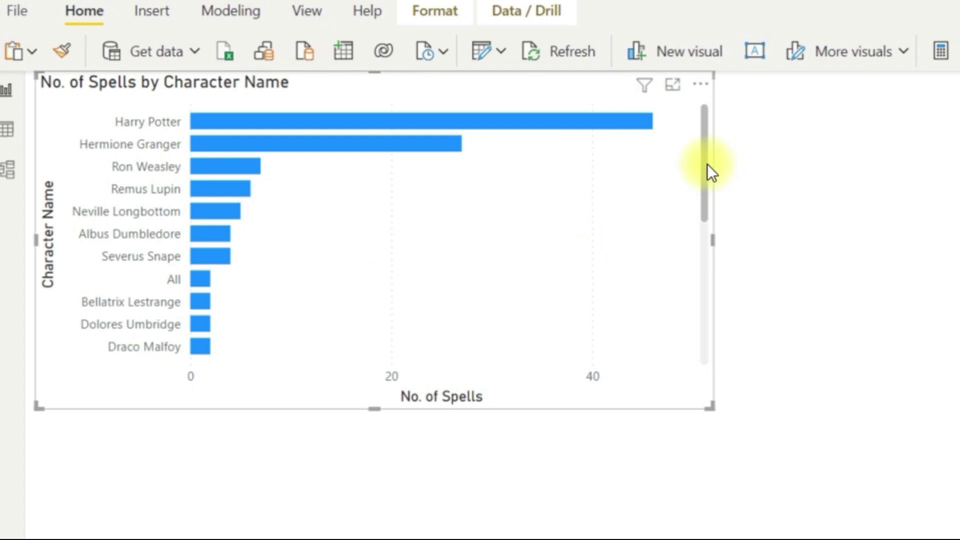
{"action": "left_click_drag", "start_coordinate": [708, 221], "coordinate": [670, 150]}
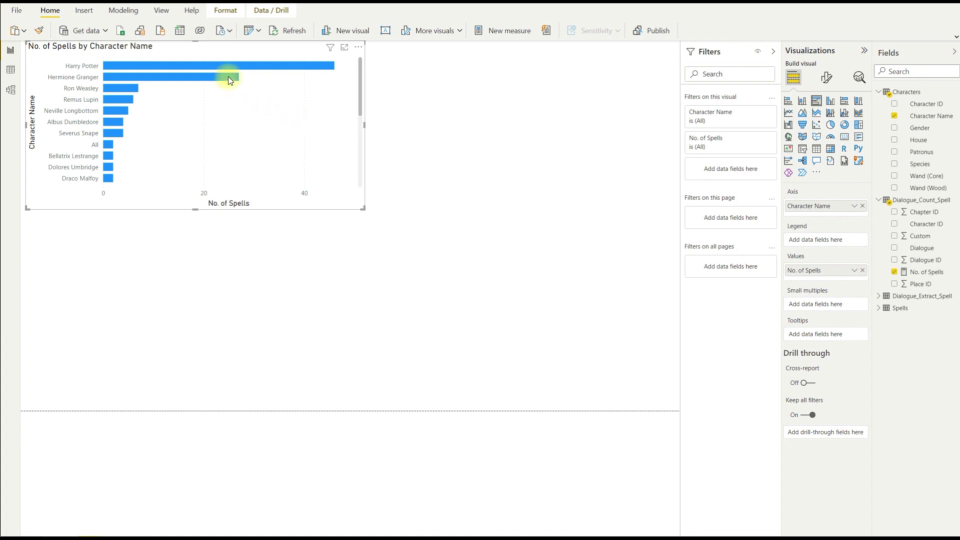
{"action": "mouse_move", "coordinate": [240, 69]}
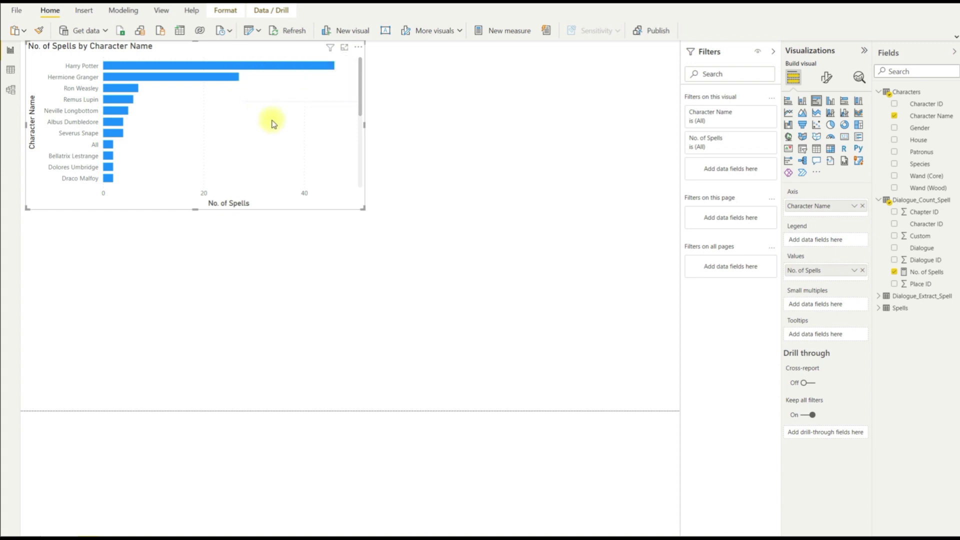